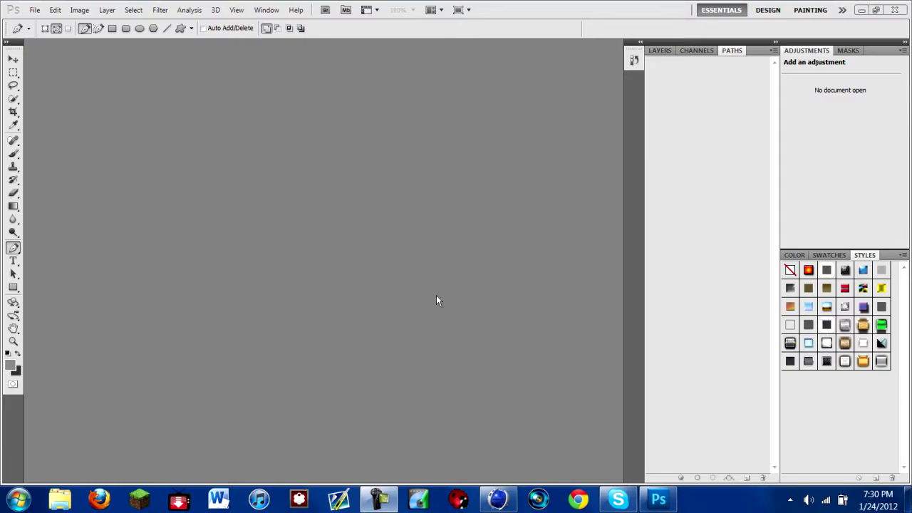
Switch to the Move tool and bring up the File menu to start a new document
{"action": "left_click", "coordinate": [33, 11]}
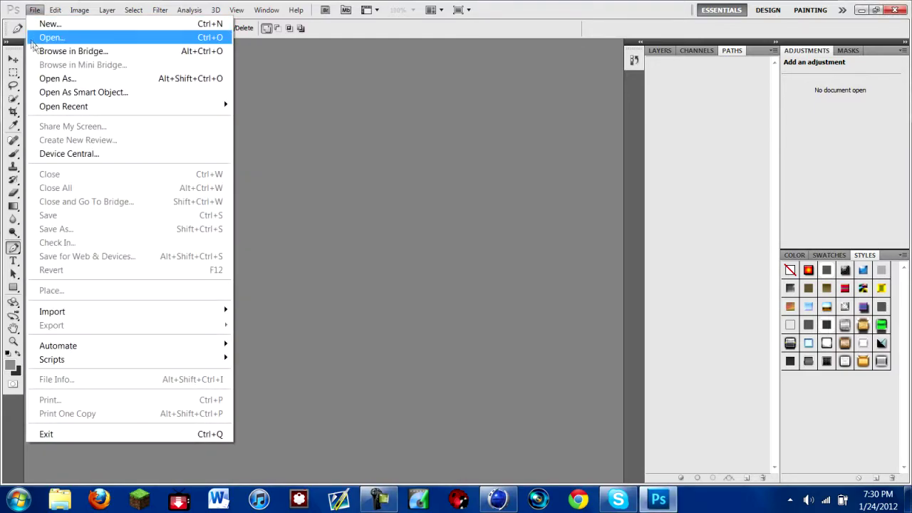
{"action": "left_click", "coordinate": [24, 36]}
{"action": "left_click", "coordinate": [13, 59]}
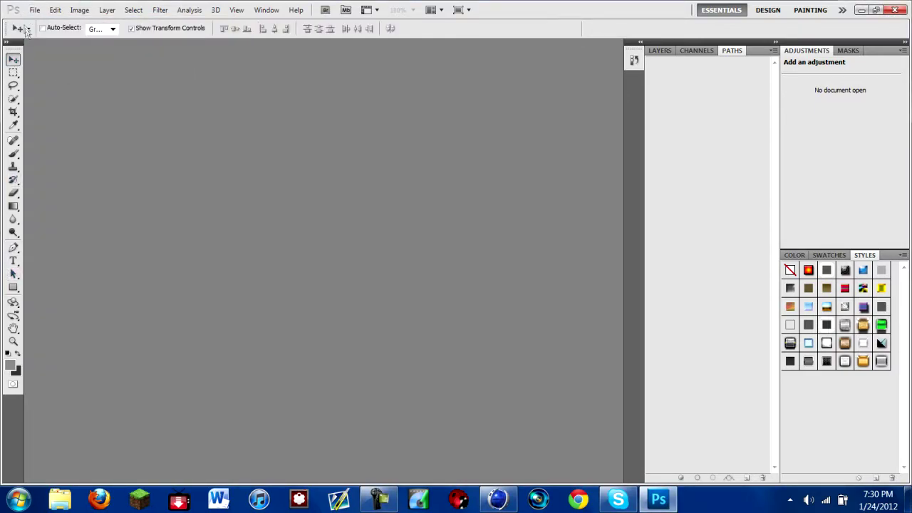
{"action": "left_click", "coordinate": [35, 11]}
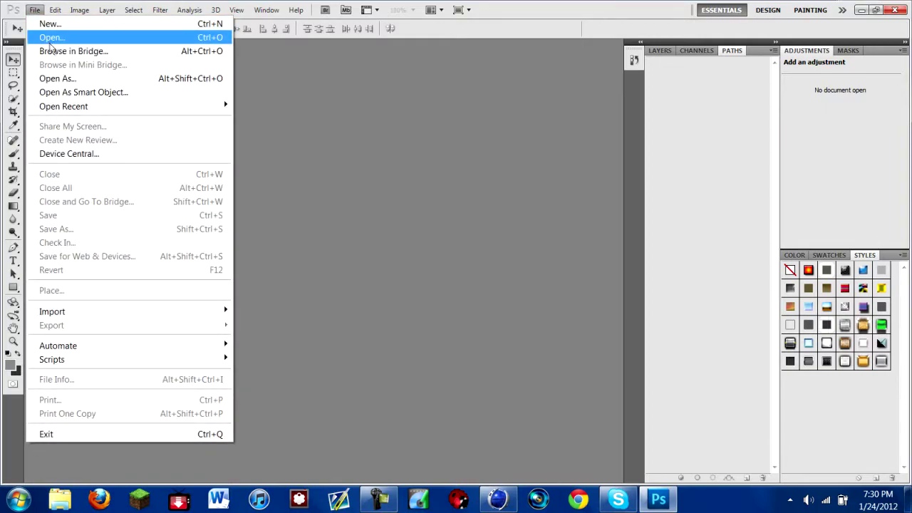
Create a new transparent 1600 × 900 px document at 72 pixels/inch
{"action": "left_click", "coordinate": [50, 26]}
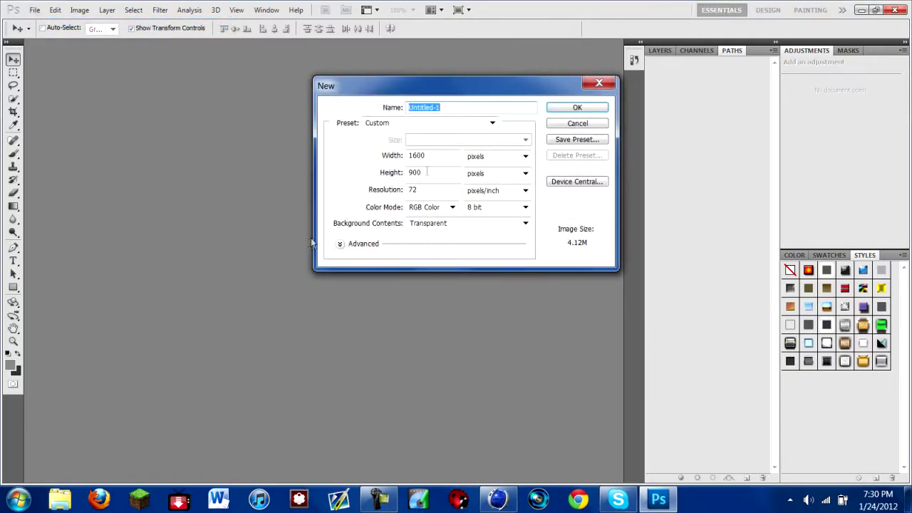
{"action": "left_click_drag", "start_coordinate": [450, 155], "coordinate": [419, 156]}
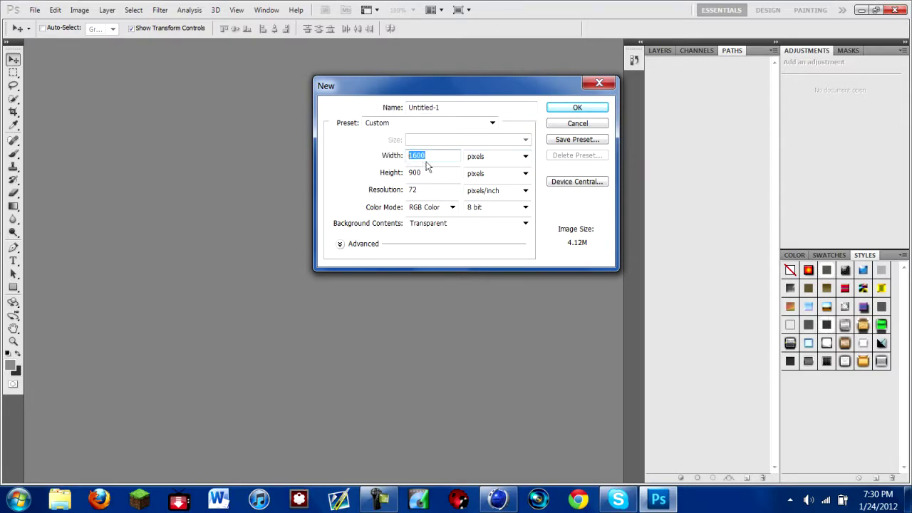
{"action": "type", "text": "1000"}
{"action": "left_click_drag", "start_coordinate": [436, 178], "coordinate": [401, 179]}
{"action": "key", "text": "BackSpace"}
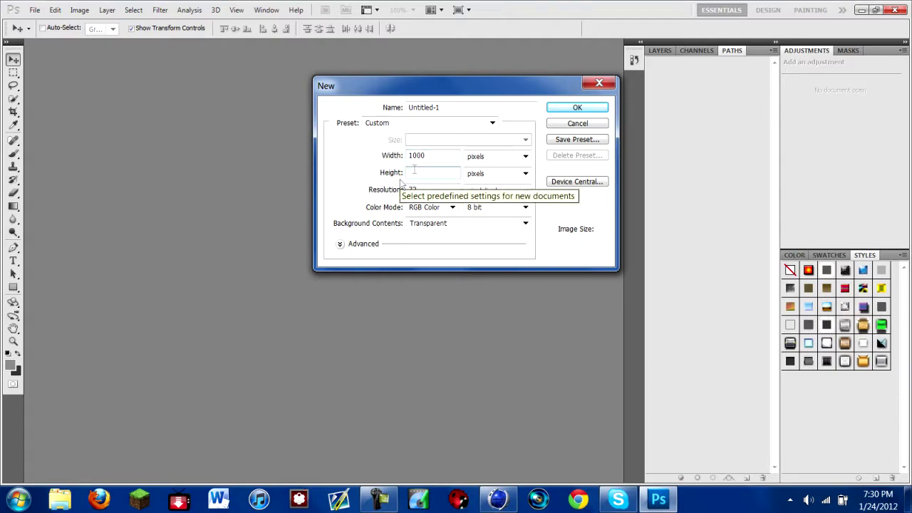
{"action": "left_click", "coordinate": [442, 156]}
{"action": "left_click", "coordinate": [466, 193]}
{"action": "left_click_drag", "start_coordinate": [437, 154], "coordinate": [413, 157]}
{"action": "type", "text": "600"}
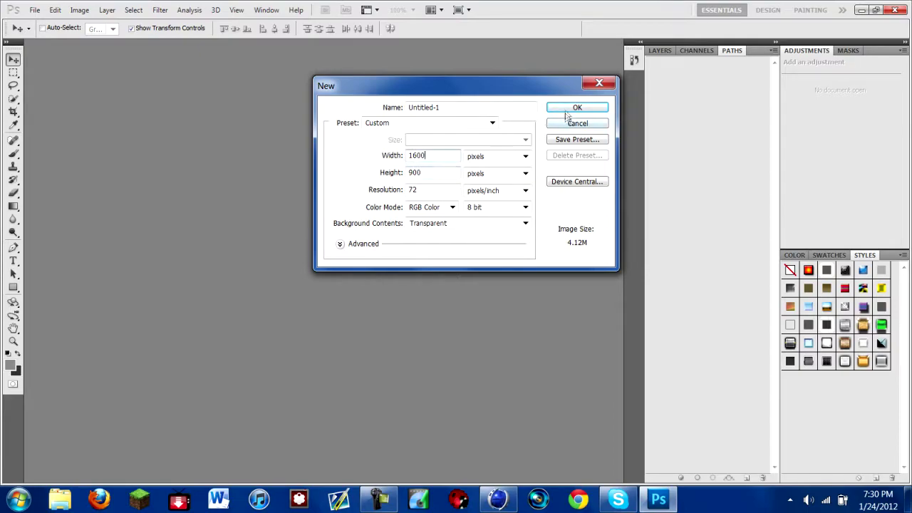
{"action": "left_click", "coordinate": [567, 111]}
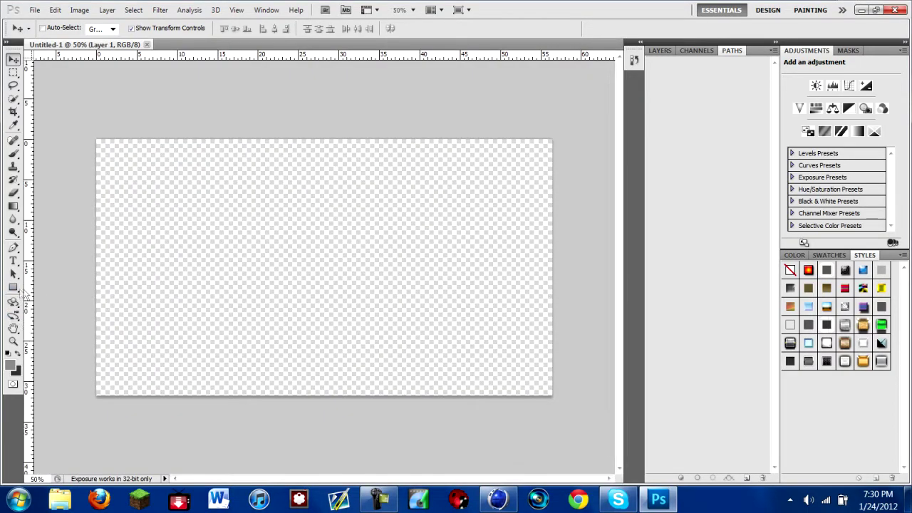
Drag a diagonal gray gradient across the canvas from top-left to bottom-right with the Gradient tool
{"action": "left_click", "coordinate": [13, 288]}
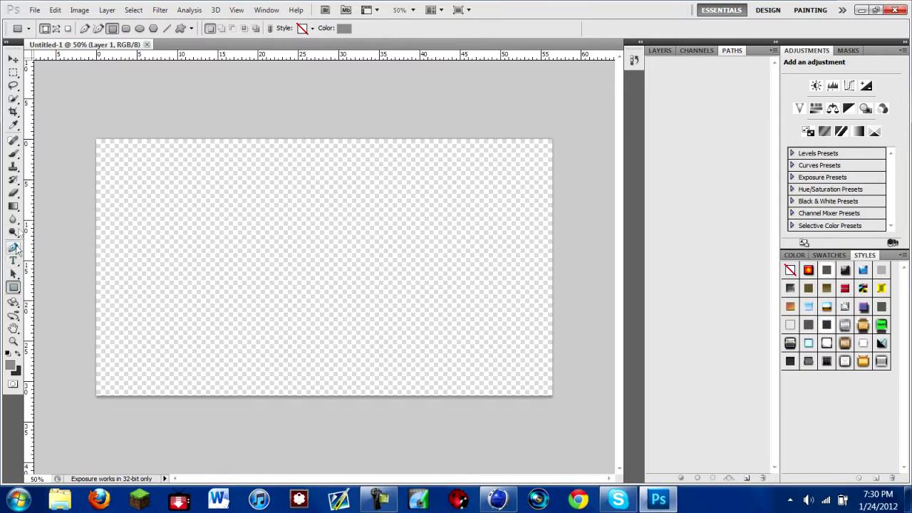
{"action": "left_click", "coordinate": [14, 206]}
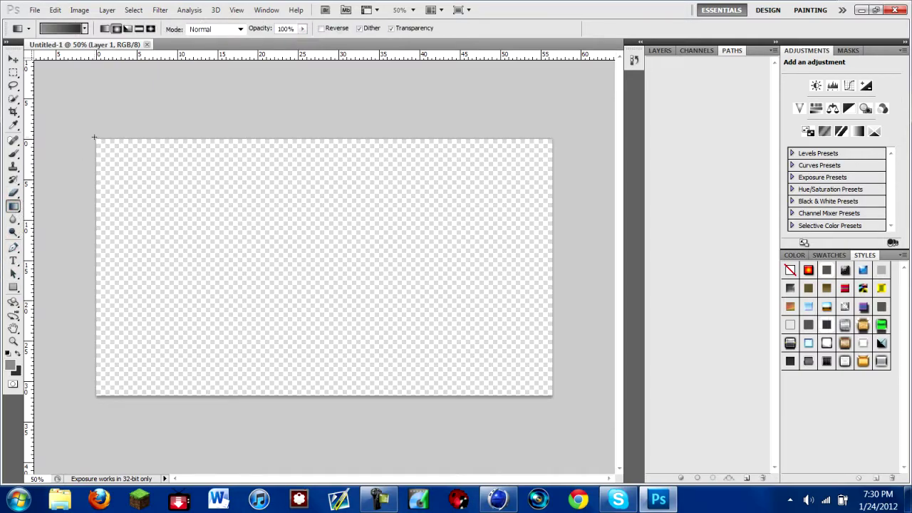
{"action": "left_click_drag", "start_coordinate": [94, 137], "coordinate": [555, 401]}
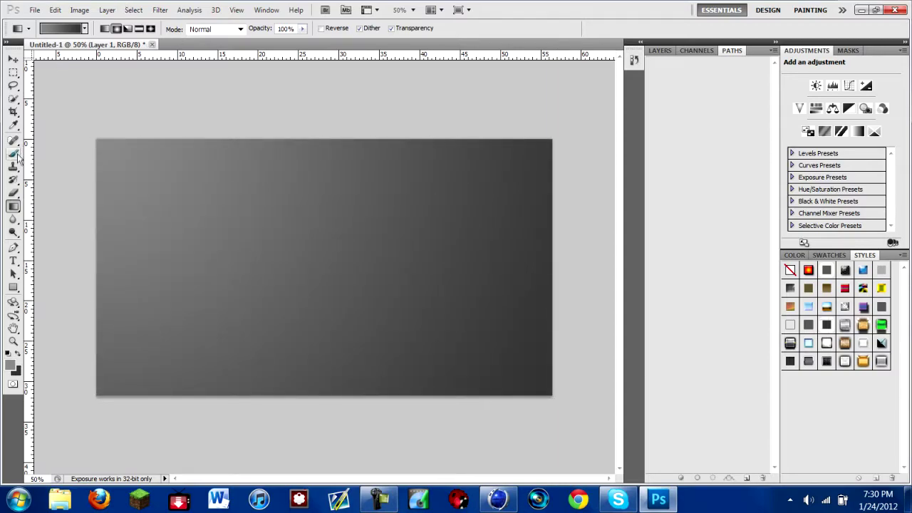
Start opening a file and browse Pictures > !GFX and Editing > #BGs folders
{"action": "right_click", "coordinate": [212, 41]}
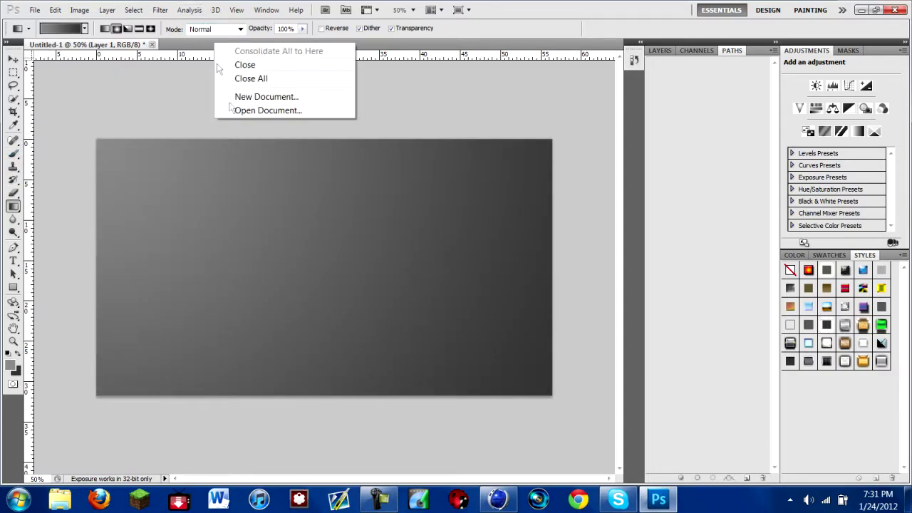
{"action": "left_click", "coordinate": [267, 111]}
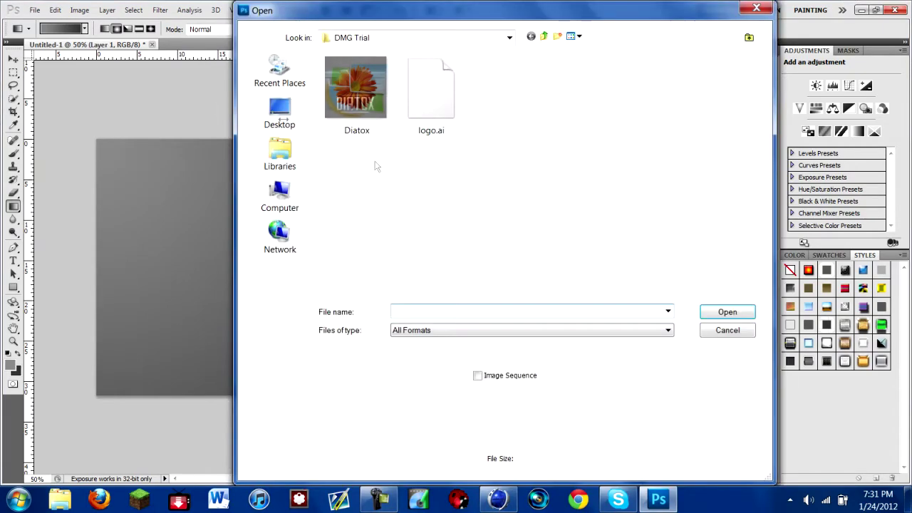
{"action": "left_click", "coordinate": [281, 170]}
{"action": "double_click", "coordinate": [409, 120]}
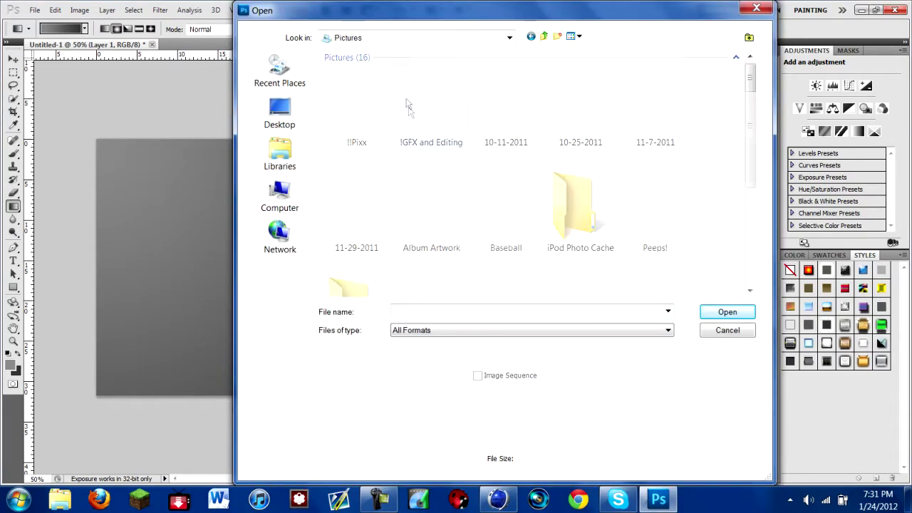
{"action": "double_click", "coordinate": [410, 93]}
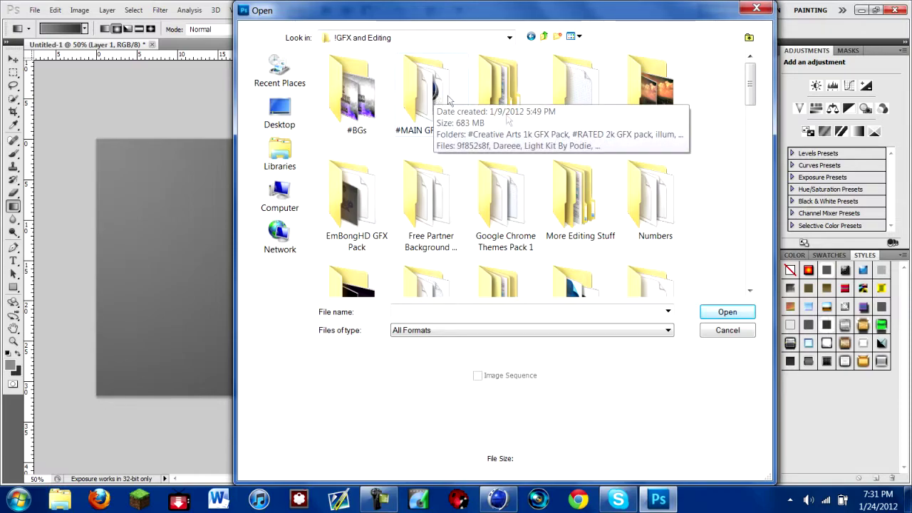
{"action": "double_click", "coordinate": [430, 109]}
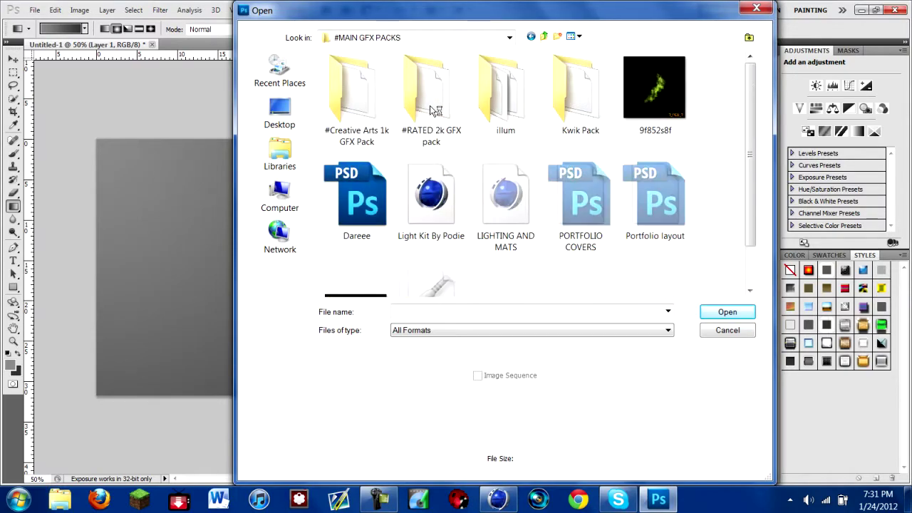
{"action": "left_click", "coordinate": [530, 37]}
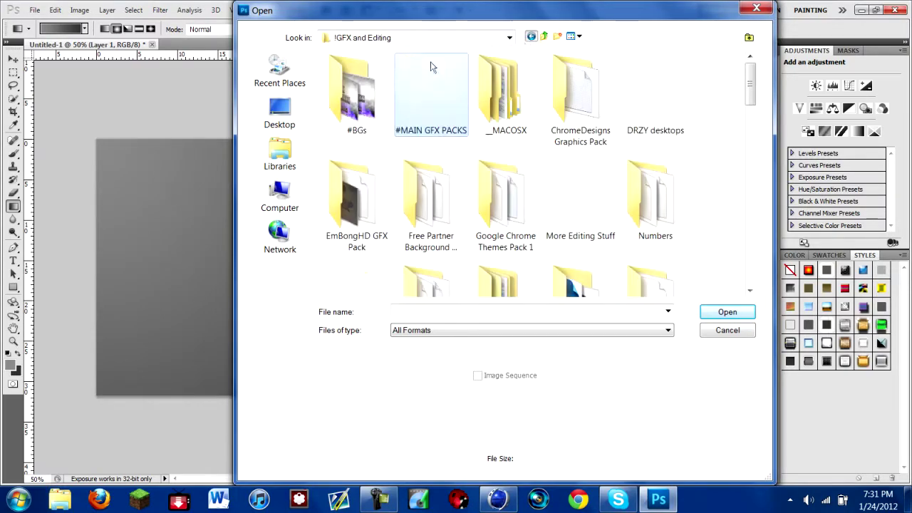
{"action": "double_click", "coordinate": [363, 89]}
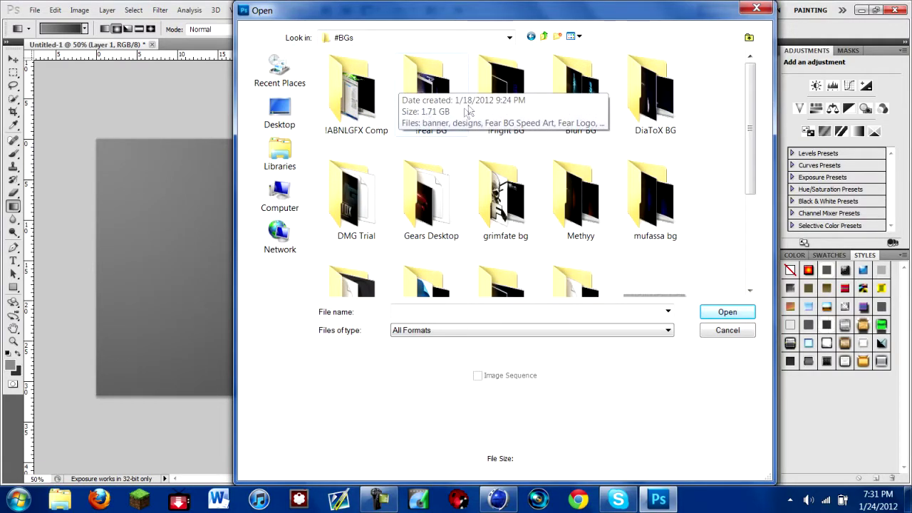
{"action": "double_click", "coordinate": [452, 87]}
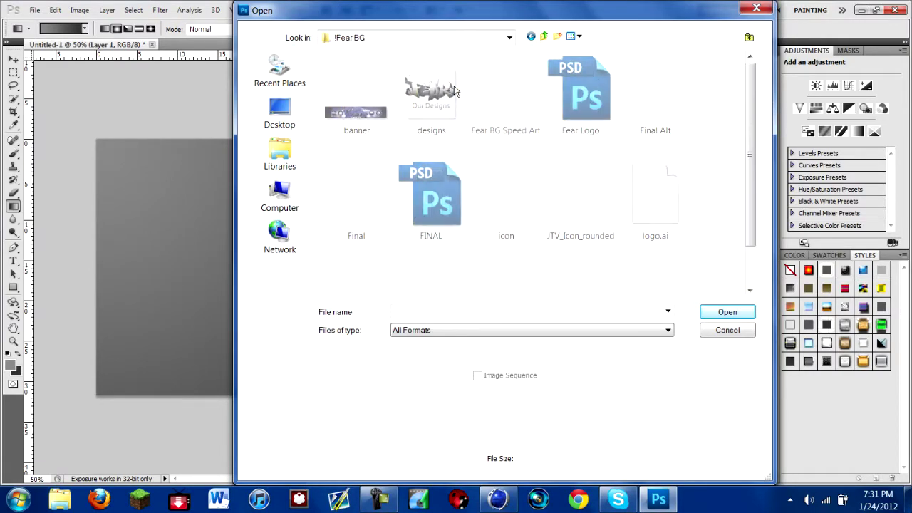
{"action": "scroll", "coordinate": [545, 158], "scroll_direction": "down", "scroll_amount": 1}
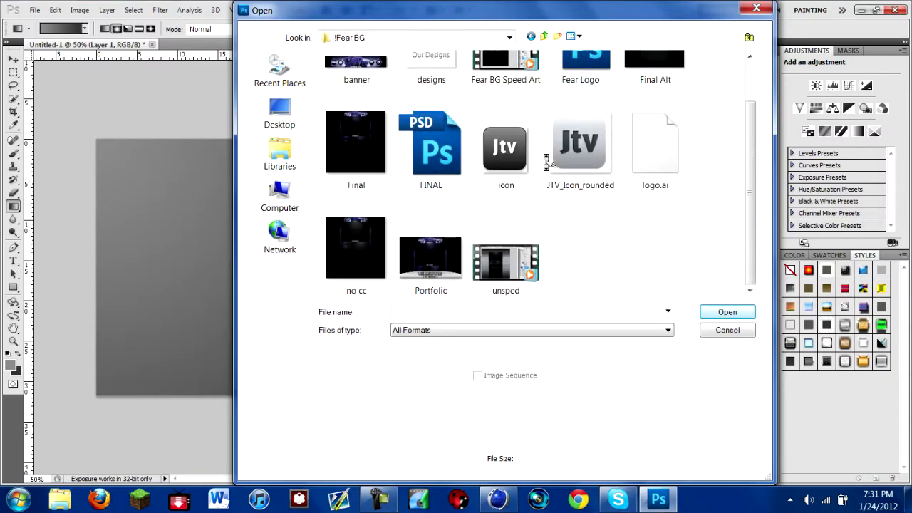
{"action": "scroll", "coordinate": [428, 107], "scroll_direction": "up", "scroll_amount": 1}
Check the DiaToX and Blurr BG folders, then open 'text' from mufassa bg
{"action": "left_click", "coordinate": [545, 36]}
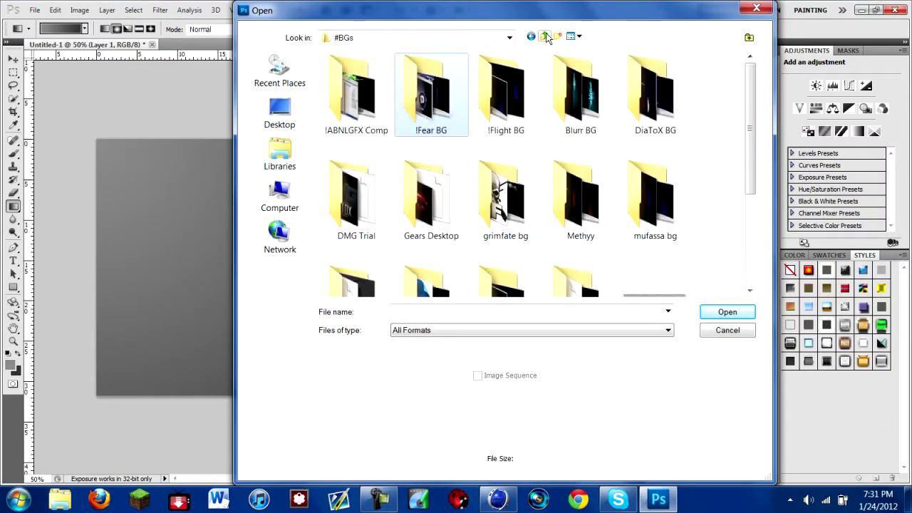
{"action": "double_click", "coordinate": [637, 97]}
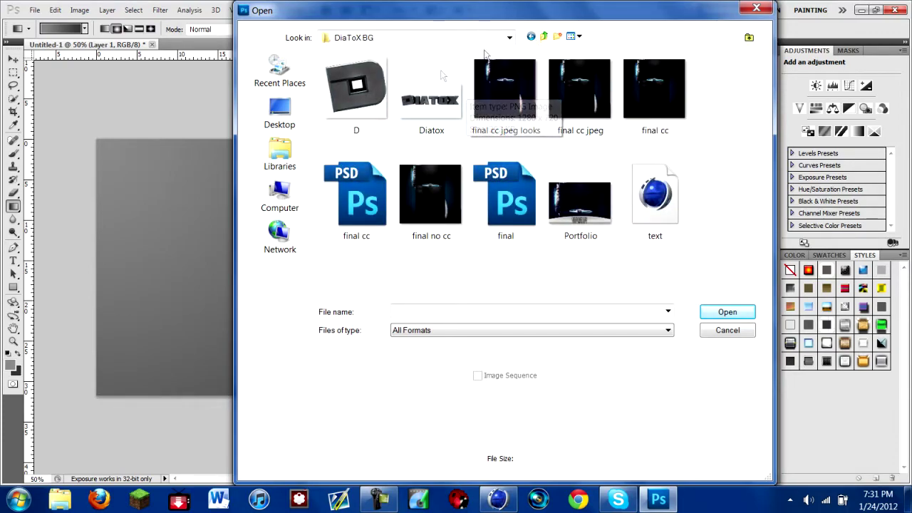
{"action": "left_click", "coordinate": [544, 37]}
{"action": "double_click", "coordinate": [580, 91]}
{"action": "left_click", "coordinate": [591, 88]}
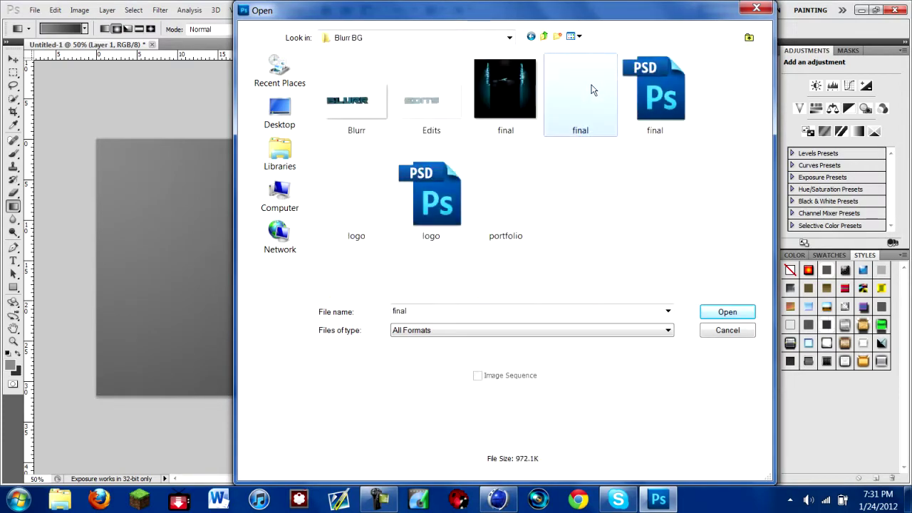
{"action": "left_click", "coordinate": [544, 36]}
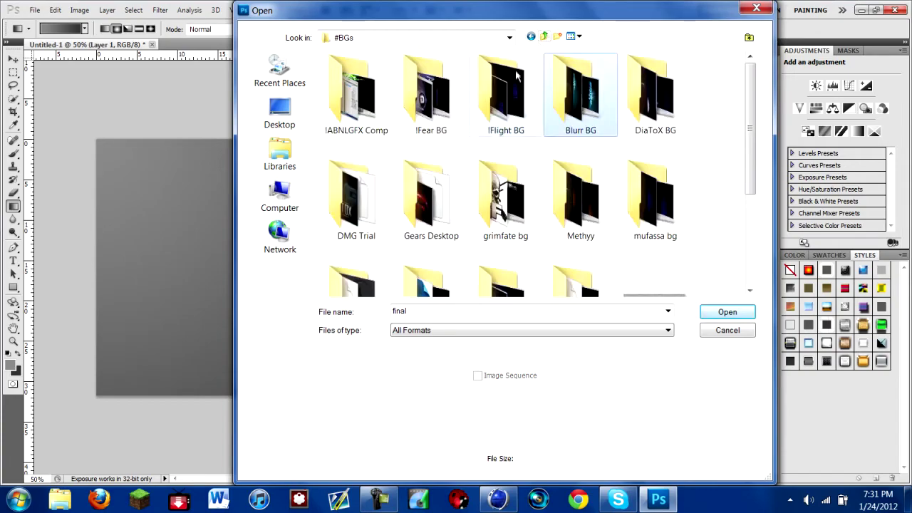
{"action": "scroll", "coordinate": [441, 196], "scroll_direction": "down", "scroll_amount": 3}
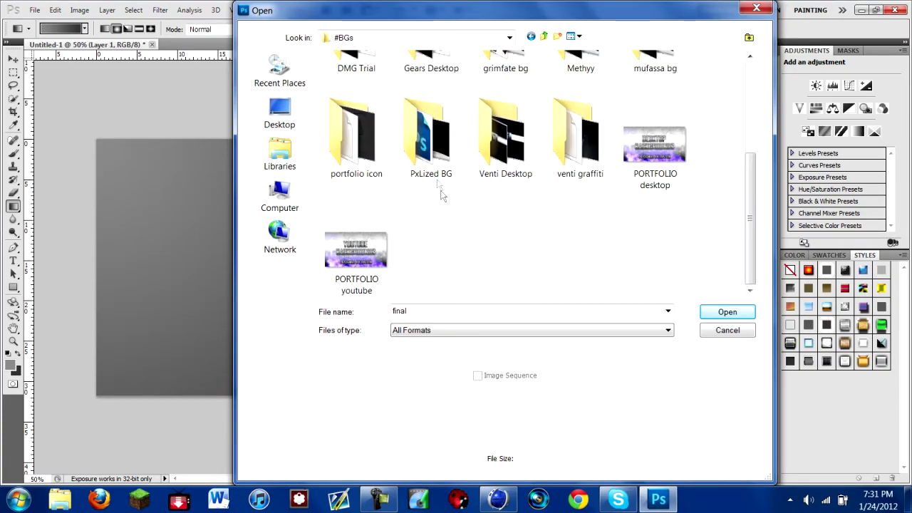
{"action": "scroll", "coordinate": [499, 178], "scroll_direction": "up", "scroll_amount": 2}
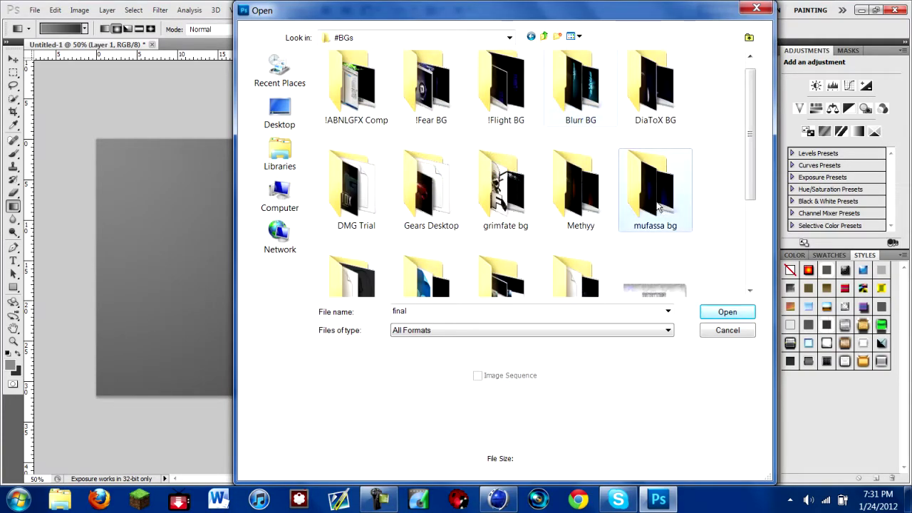
{"action": "double_click", "coordinate": [656, 205]}
{"action": "double_click", "coordinate": [654, 100]}
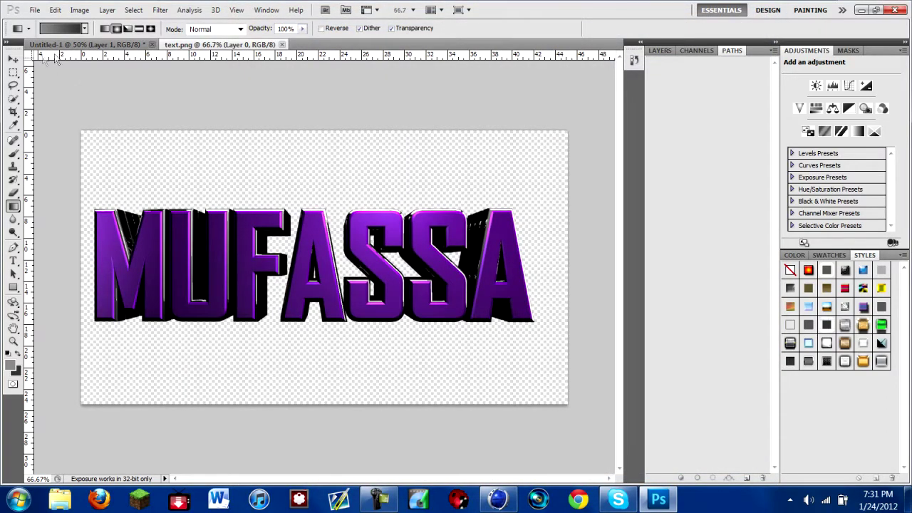
Drag the MUFASSA lettering into Untitled-1 as Layer 2 and close the text.png tab
{"action": "key", "text": "v"}
{"action": "left_click_drag", "start_coordinate": [126, 200], "coordinate": [210, 270]}
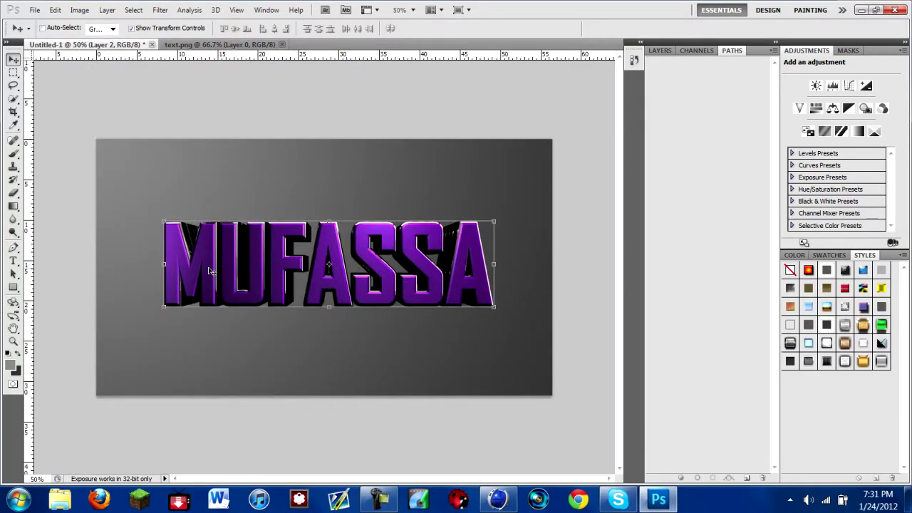
{"action": "left_click", "coordinate": [282, 45]}
{"action": "right_click", "coordinate": [242, 45]}
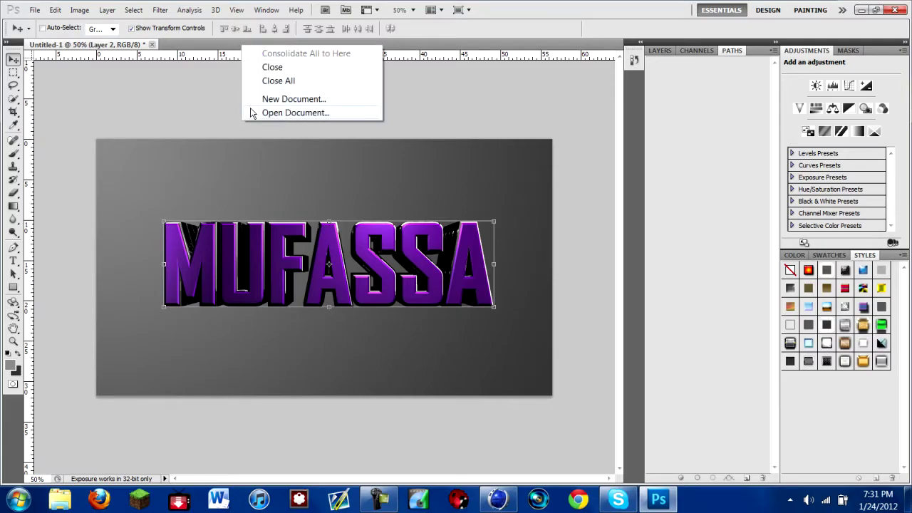
Browse to the Kwik Pack folder under Pictures > !GFX and Editing > #MAIN GFX PACKS
{"action": "left_click", "coordinate": [251, 112]}
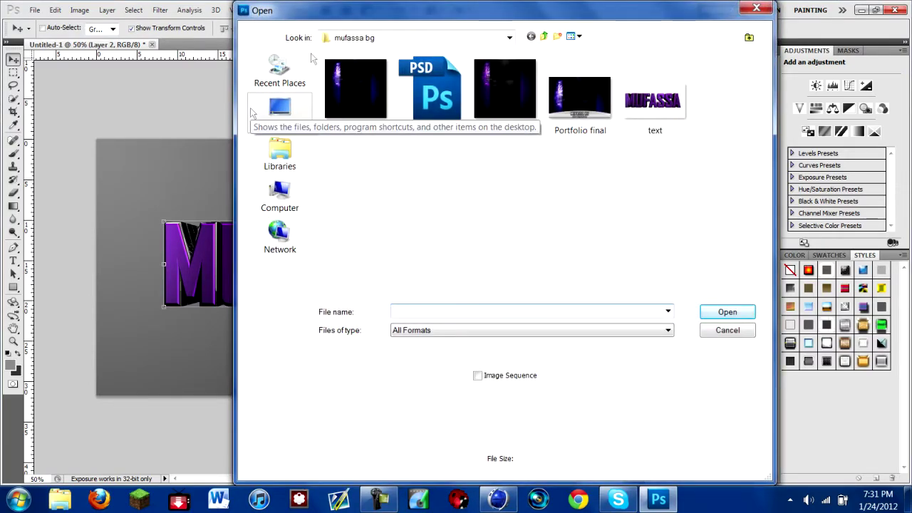
{"action": "left_click", "coordinate": [308, 155]}
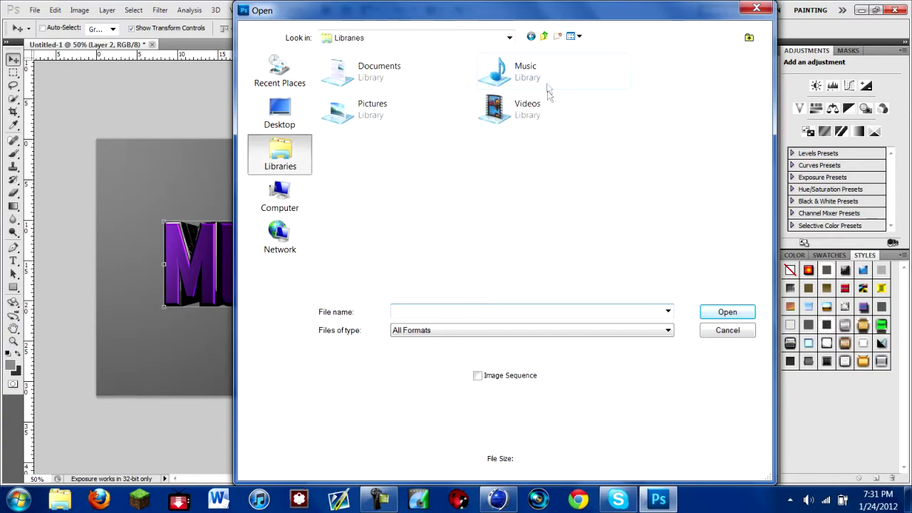
{"action": "double_click", "coordinate": [547, 98]}
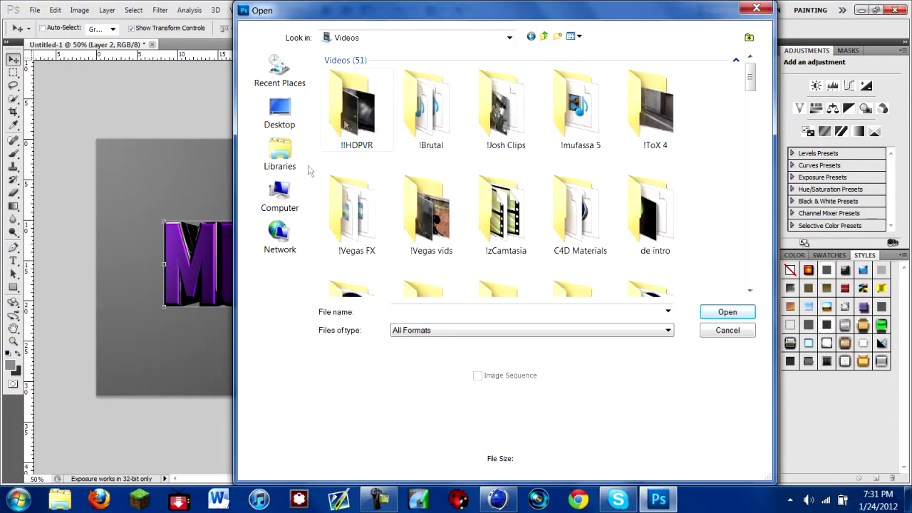
{"action": "key", "text": "BackSpace"}
{"action": "double_click", "coordinate": [396, 118]}
{"action": "double_click", "coordinate": [424, 98]}
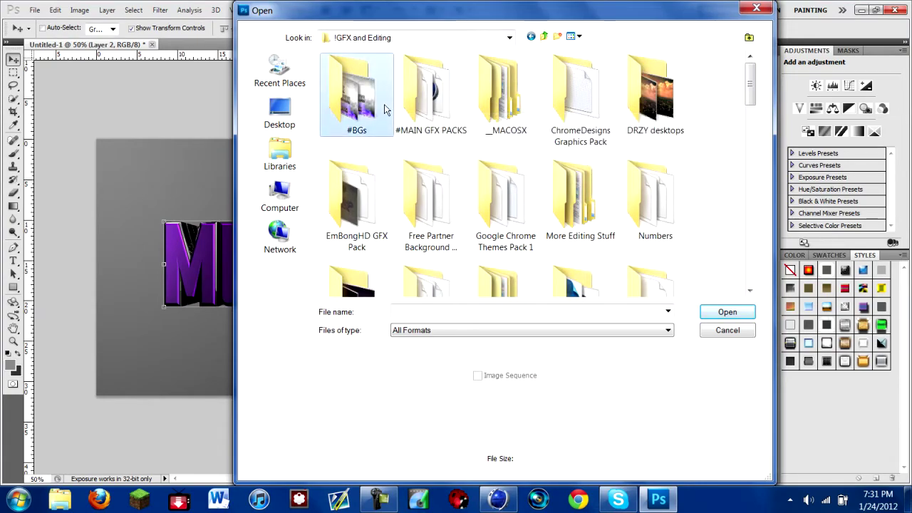
{"action": "double_click", "coordinate": [422, 110]}
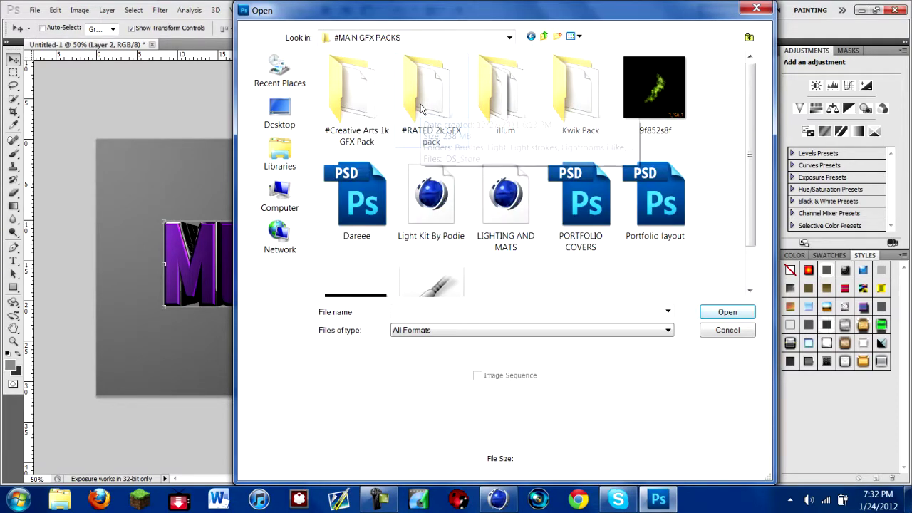
{"action": "double_click", "coordinate": [566, 92]}
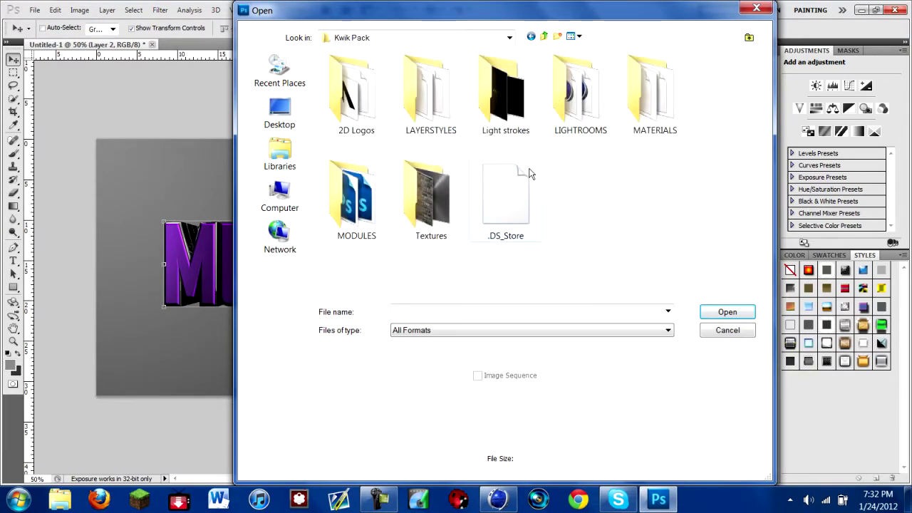
Open the Grunge Wall texture from the Textures folder
{"action": "double_click", "coordinate": [425, 206]}
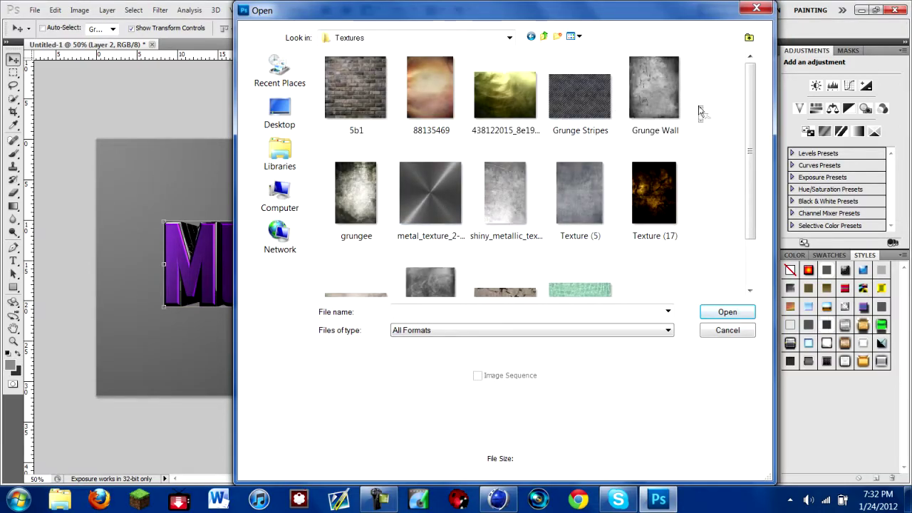
{"action": "scroll", "coordinate": [701, 112], "scroll_direction": "down", "scroll_amount": 3}
{"action": "scroll", "coordinate": [702, 114], "scroll_direction": "up", "scroll_amount": 3}
{"action": "left_click", "coordinate": [649, 90]}
{"action": "double_click", "coordinate": [649, 89]}
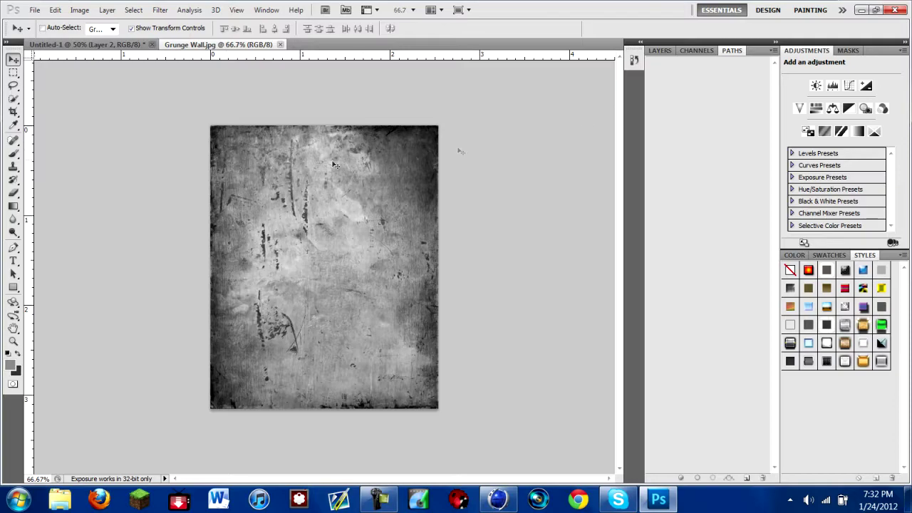
Convert the Grunge Wall Background into an editable Layer 0
{"action": "left_click", "coordinate": [665, 50]}
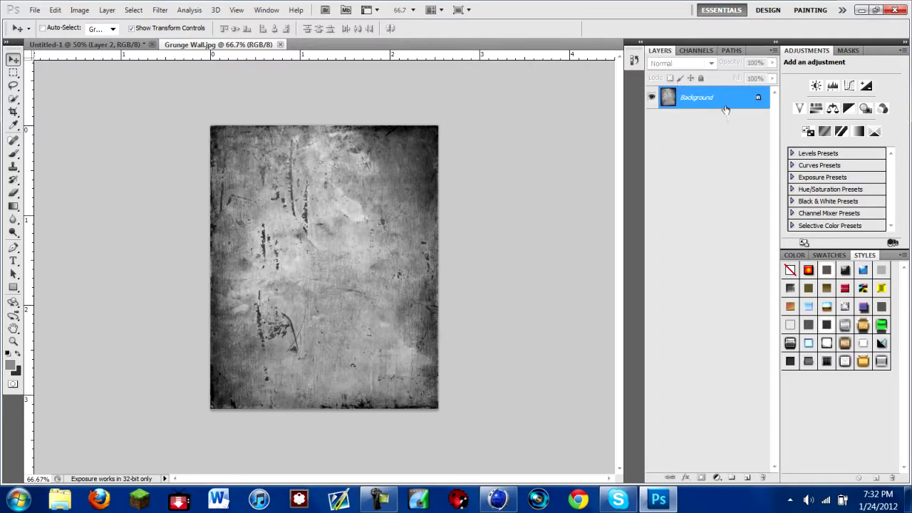
{"action": "double_click", "coordinate": [725, 109]}
{"action": "left_click", "coordinate": [549, 155]}
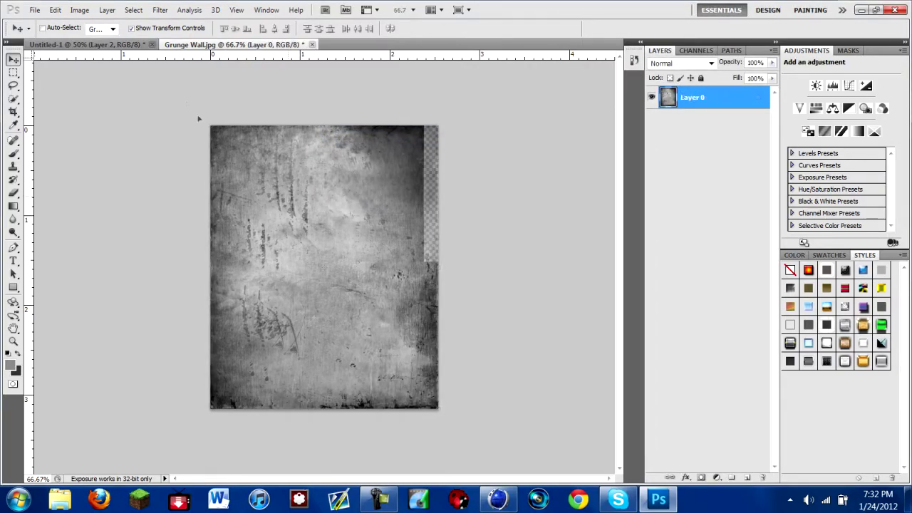
Drag the grunge texture into Untitled-1 over the text and stretch it wider
{"action": "left_click_drag", "start_coordinate": [199, 119], "coordinate": [227, 249]}
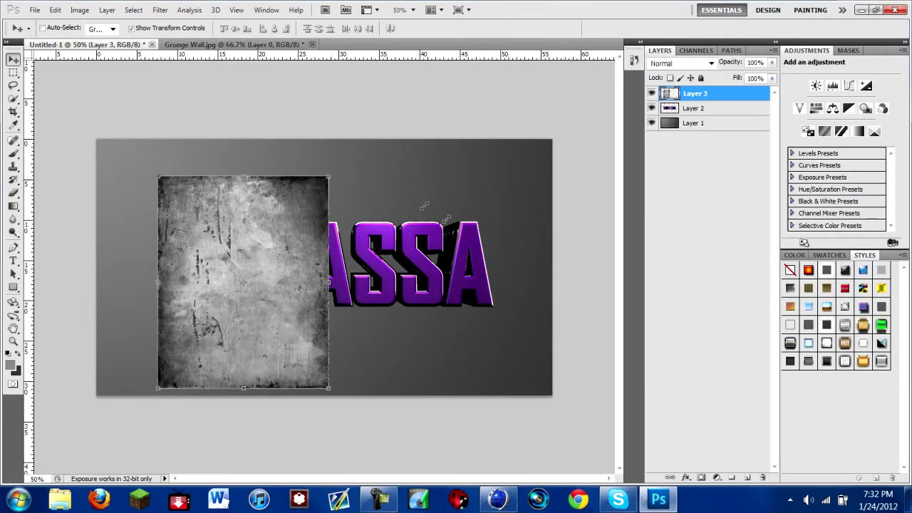
{"action": "left_click_drag", "start_coordinate": [329, 176], "coordinate": [540, 178]}
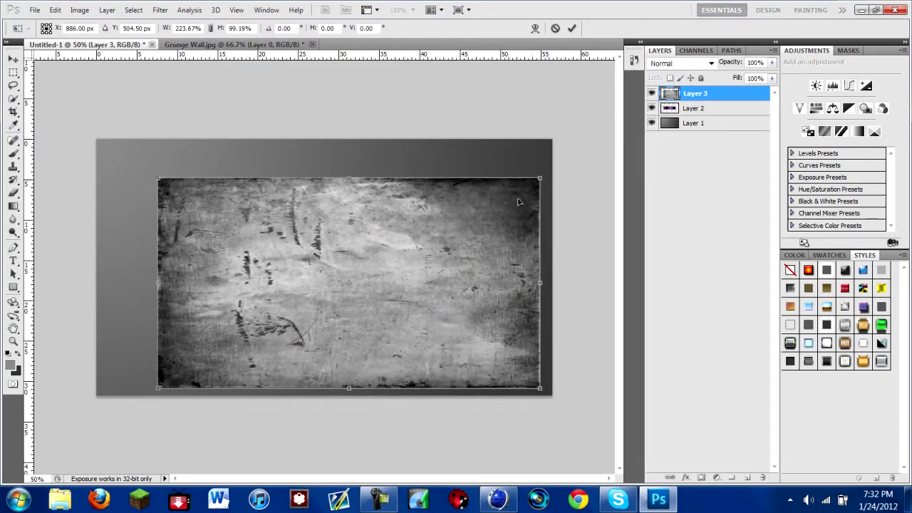
{"action": "left_click", "coordinate": [571, 28]}
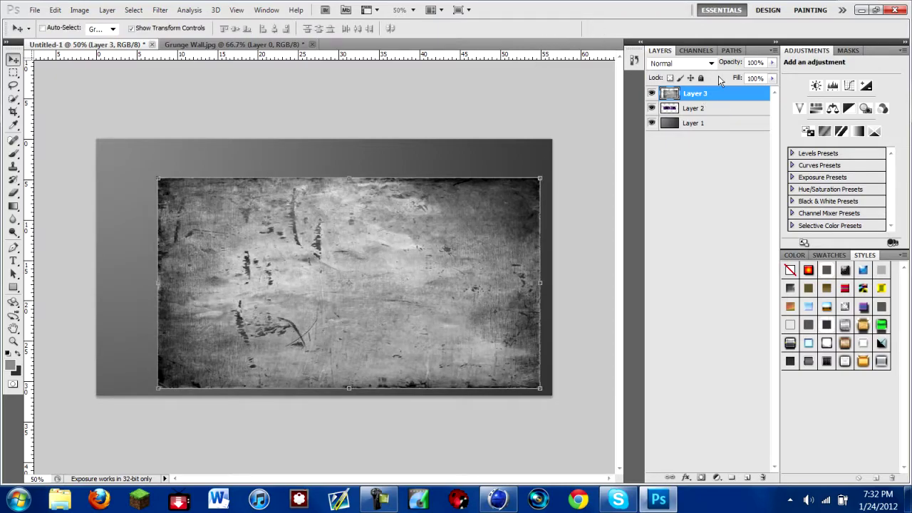
Set the grunge layer's blend mode to Overlay and nudge it into position
{"action": "left_click", "coordinate": [706, 63]}
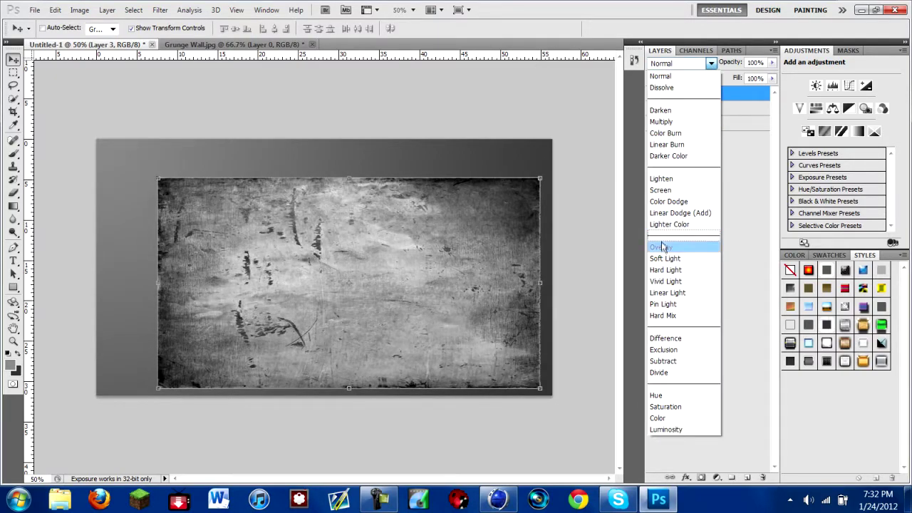
{"action": "left_click", "coordinate": [661, 247]}
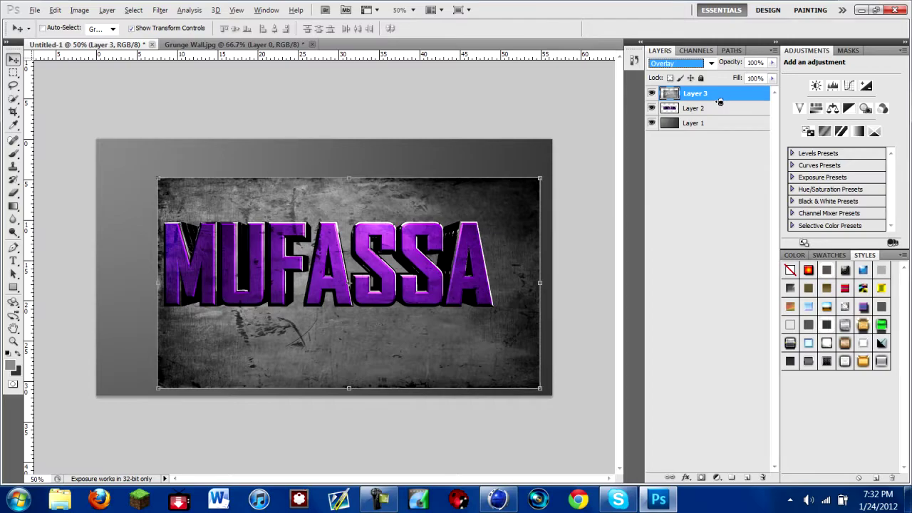
{"action": "left_click_drag", "start_coordinate": [436, 329], "coordinate": [425, 324]}
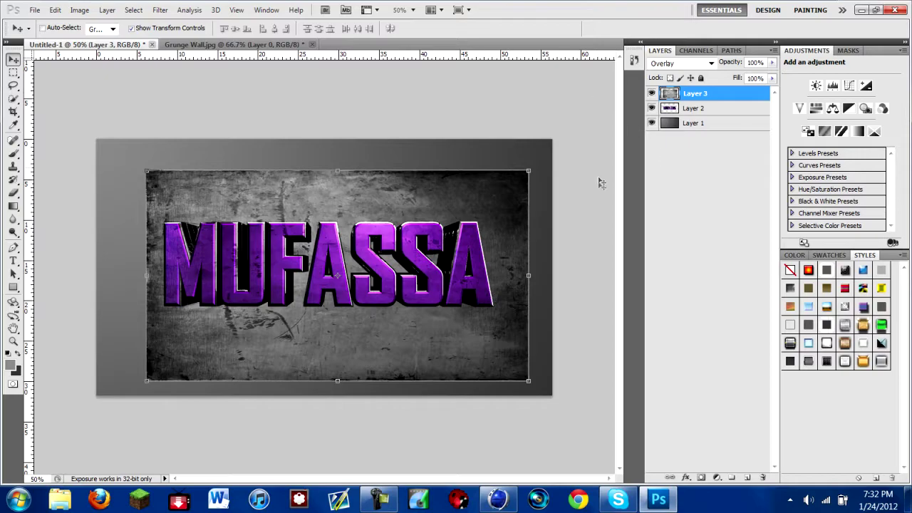
{"action": "left_click_drag", "start_coordinate": [232, 263], "coordinate": [236, 257]}
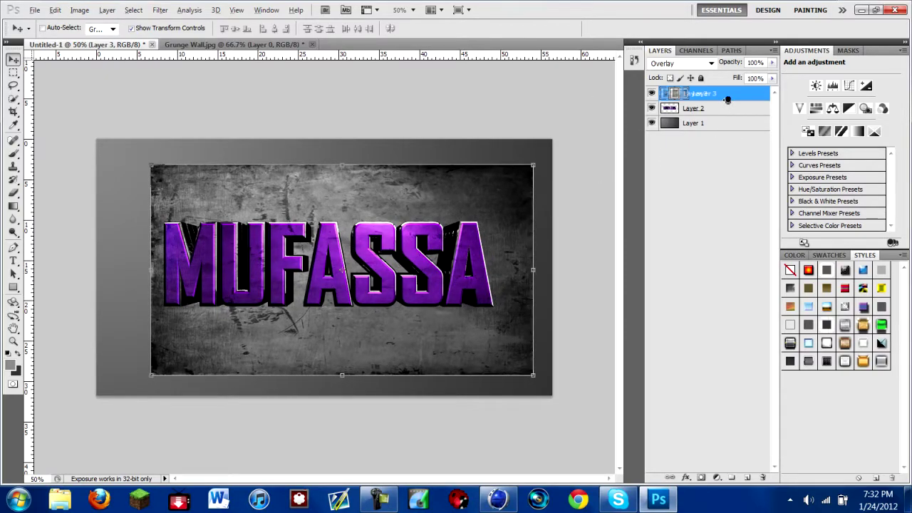
Clip the grunge layer to the MUFASSA text and reapply Overlay blending
{"action": "left_click", "coordinate": [727, 100], "text": "alt"}
{"action": "left_click", "coordinate": [691, 233]}
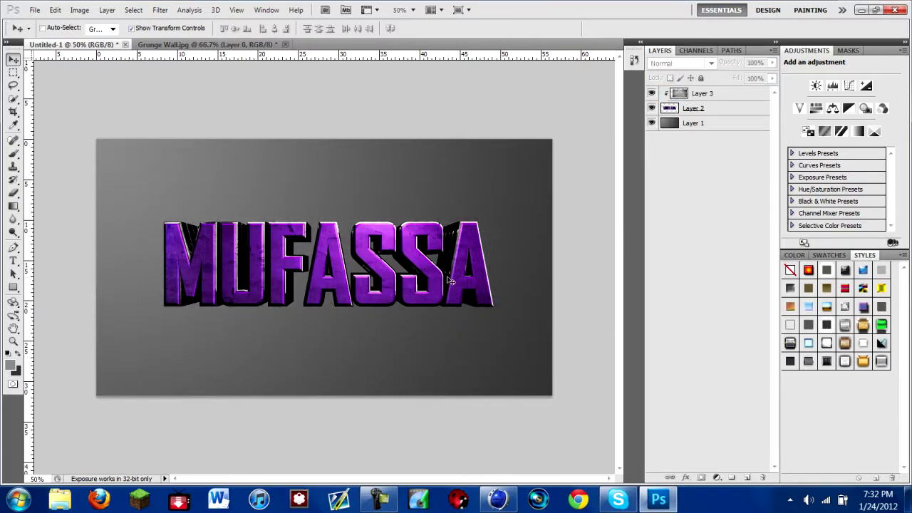
{"action": "left_click", "coordinate": [244, 292]}
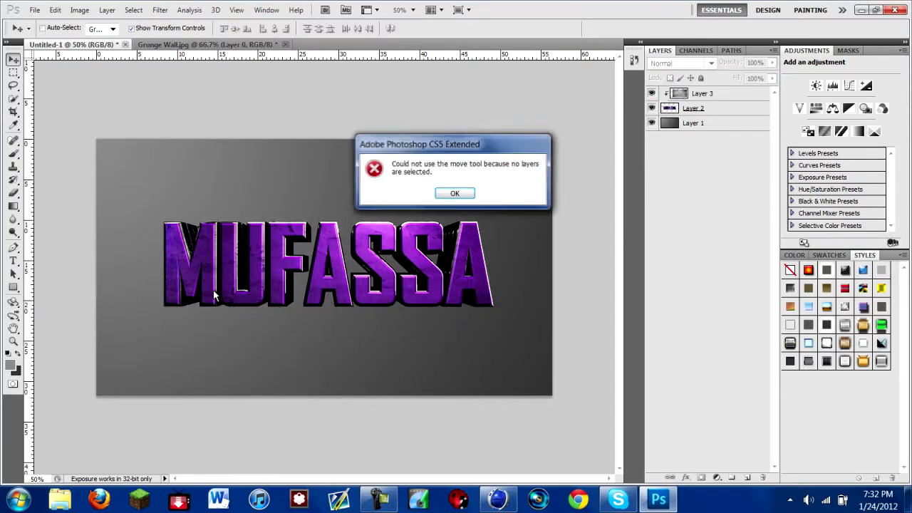
{"action": "left_click", "coordinate": [456, 192]}
{"action": "left_click", "coordinate": [724, 96]}
{"action": "key", "text": "shift+alt+o"}
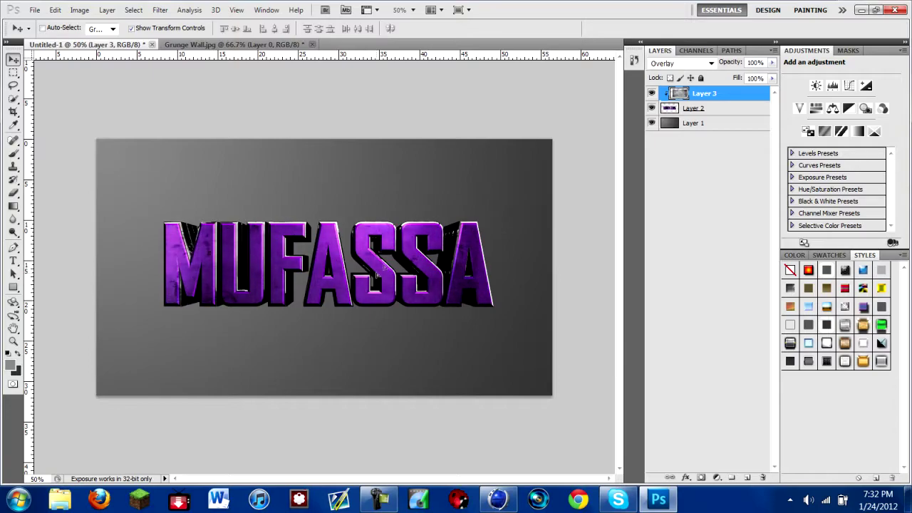
{"action": "left_click", "coordinate": [393, 263]}
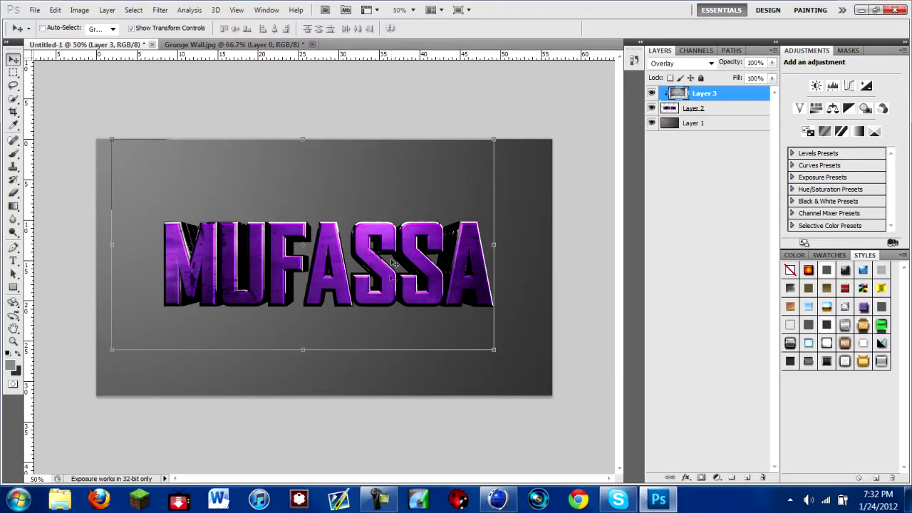
Close Grunge Wall.jpg without saving its changes
{"action": "left_click", "coordinate": [312, 44]}
{"action": "left_click", "coordinate": [456, 195]}
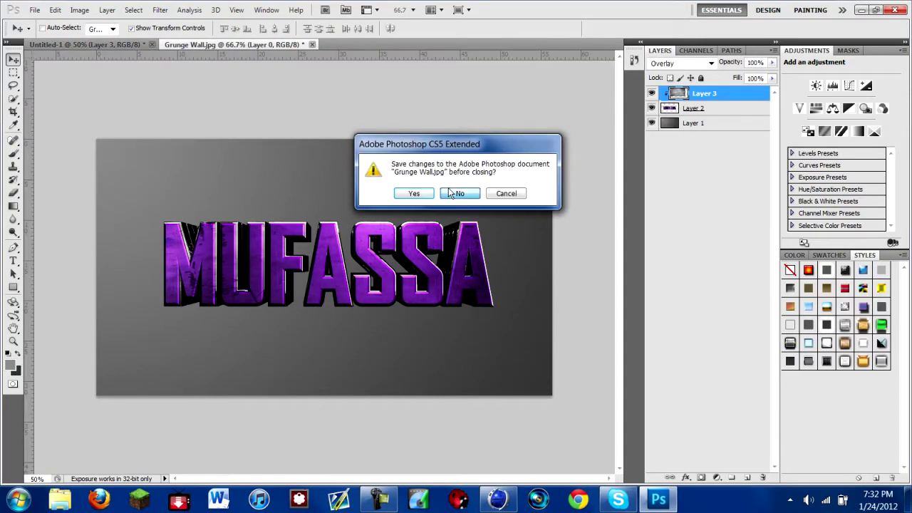
{"action": "right_click", "coordinate": [231, 45]}
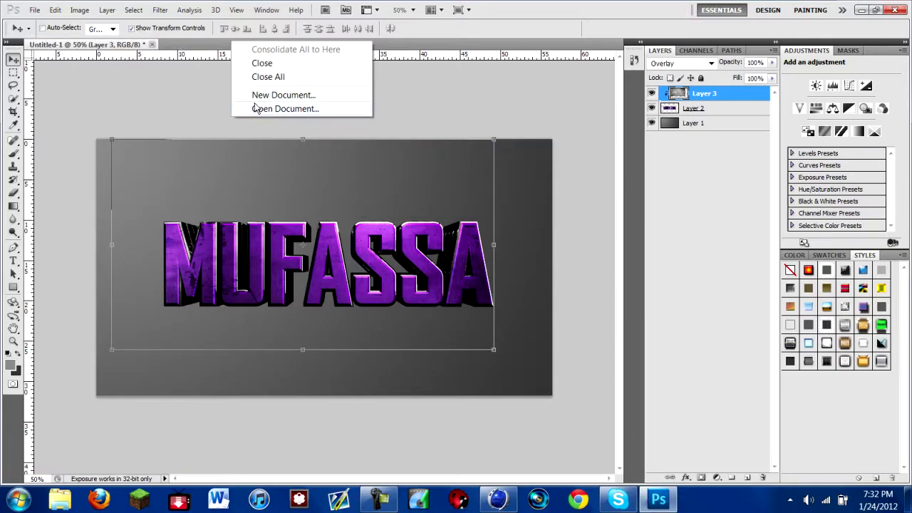
{"action": "left_click", "coordinate": [256, 108]}
Open Grunge Stripes, unlock its Background, move it into Untitled-1 and clip it to the text
{"action": "double_click", "coordinate": [583, 97]}
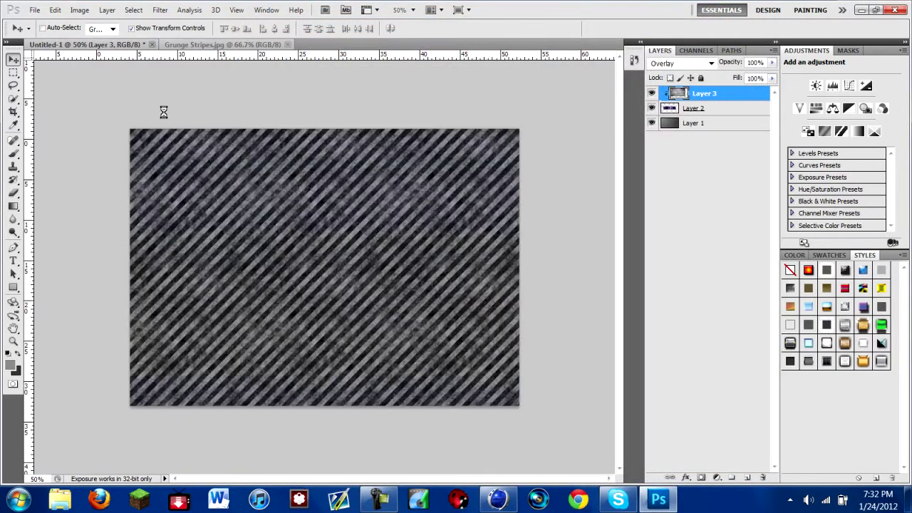
{"action": "double_click", "coordinate": [737, 95]}
{"action": "left_click", "coordinate": [545, 162]}
{"action": "left_click_drag", "start_coordinate": [226, 193], "coordinate": [514, 255]}
{"action": "key", "text": "ctrl+alt+g"}
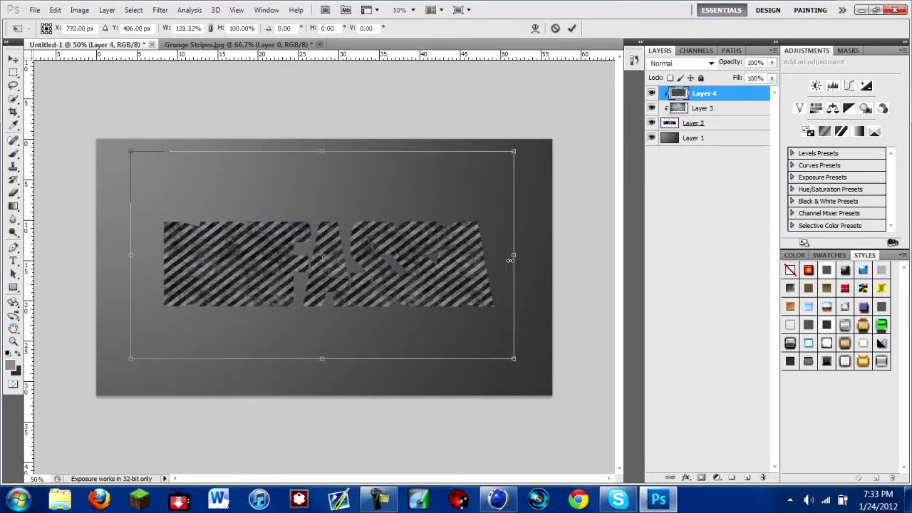
{"action": "left_click", "coordinate": [572, 28]}
Set the stripes layer to Overlay and re-clip it to the MUFASSA text
{"action": "left_click", "coordinate": [684, 62]}
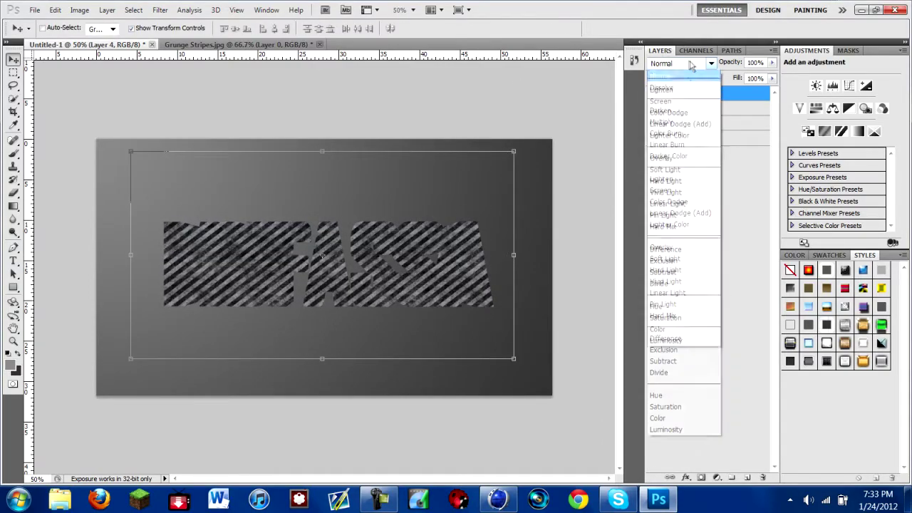
{"action": "left_click", "coordinate": [665, 254]}
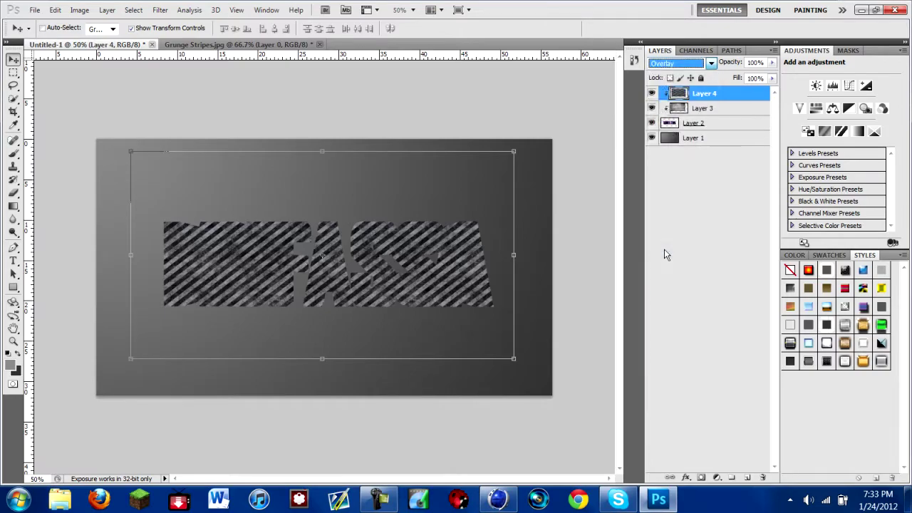
{"action": "left_click", "coordinate": [736, 100], "text": "alt"}
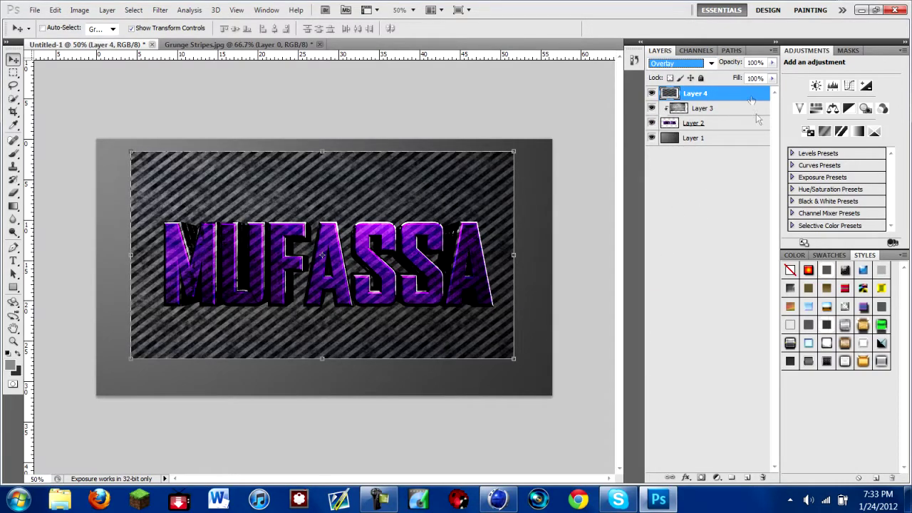
{"action": "left_click", "coordinate": [735, 102], "text": "alt"}
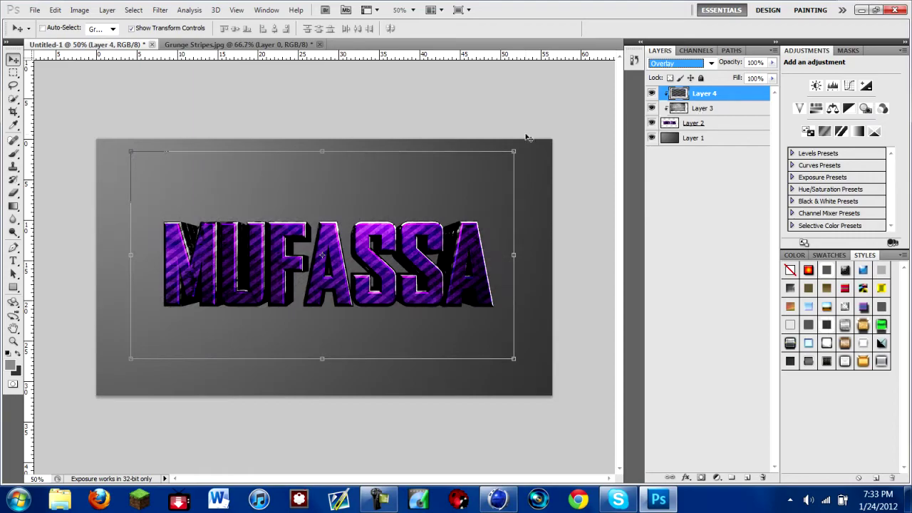
Erase the stripes from the tops of the letters and over the M, U and F
{"action": "left_click", "coordinate": [13, 192]}
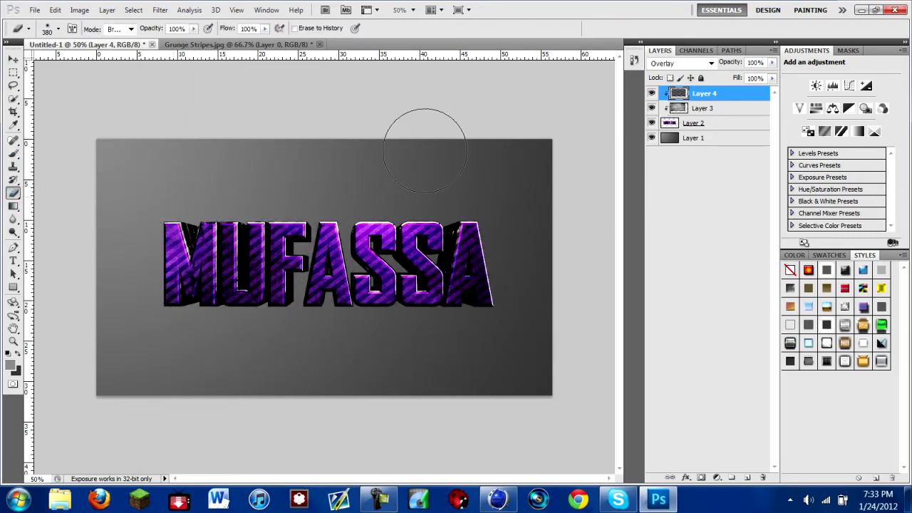
{"action": "mouse_move", "coordinate": [460, 178]}
{"action": "left_mouse_down"}
{"action": "mouse_move", "coordinate": [179, 207]}
{"action": "mouse_move", "coordinate": [423, 187]}
{"action": "left_mouse_up"}
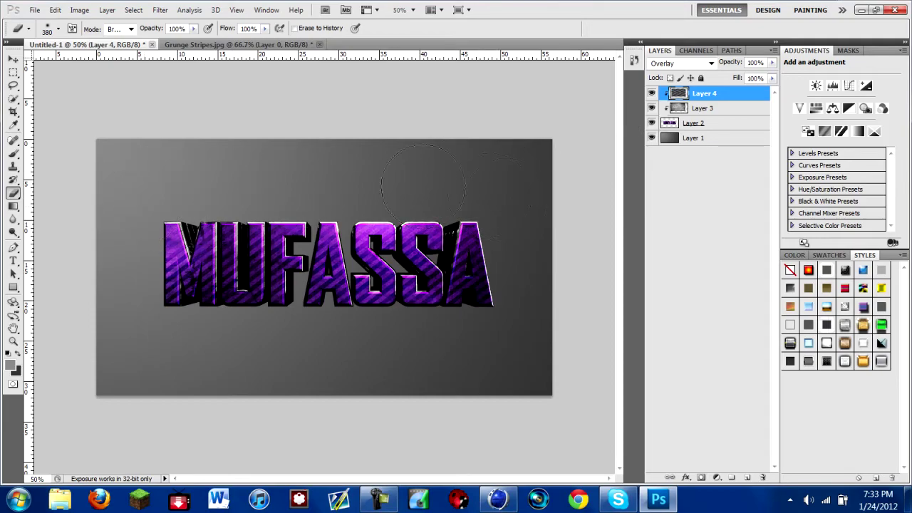
{"action": "mouse_move", "coordinate": [324, 203]}
{"action": "left_mouse_down"}
{"action": "mouse_move", "coordinate": [209, 207]}
{"action": "mouse_move", "coordinate": [91, 233]}
{"action": "mouse_move", "coordinate": [285, 235]}
{"action": "left_mouse_up"}
{"action": "left_click", "coordinate": [671, 187]}
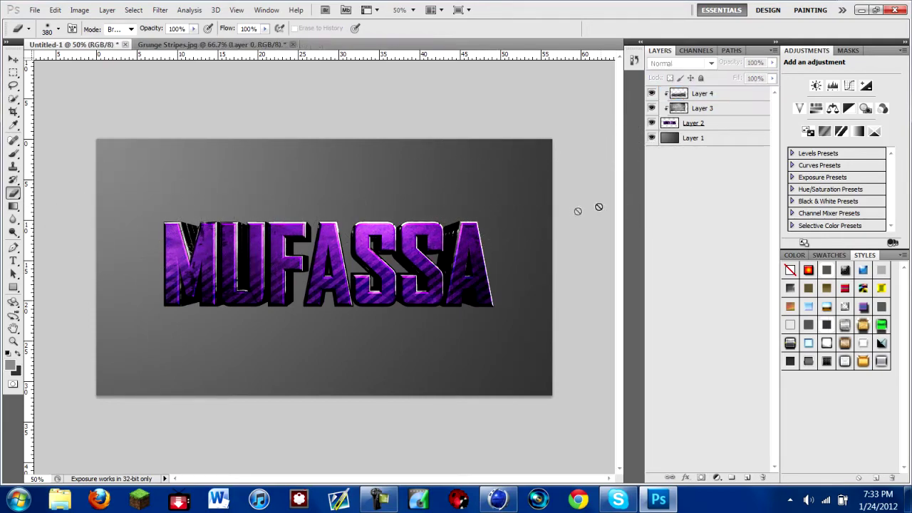
Reselect the stripes layer and close Grunge Stripes.jpg without saving
{"action": "left_click", "coordinate": [704, 94]}
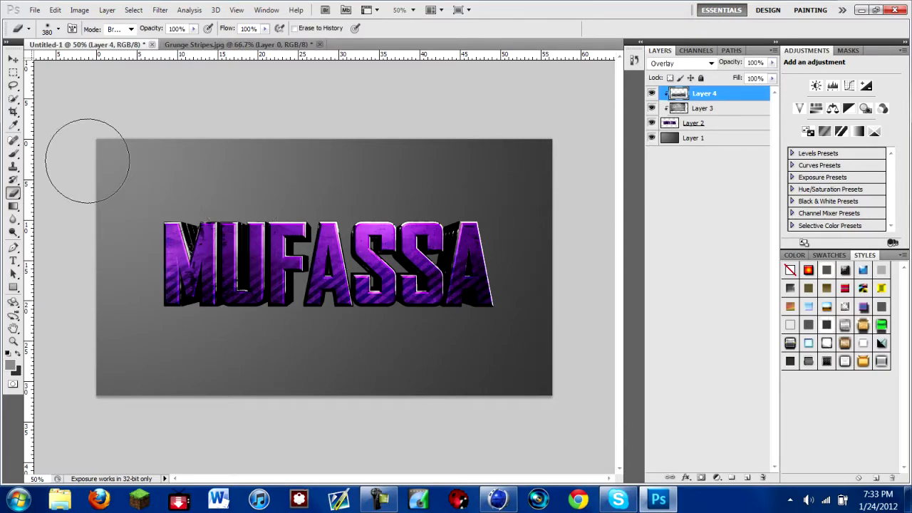
{"action": "left_click", "coordinate": [320, 42]}
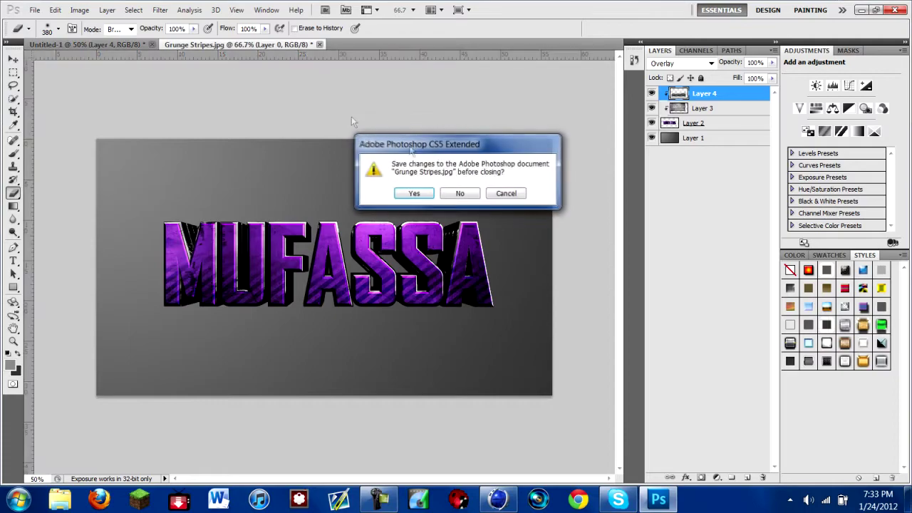
{"action": "left_click", "coordinate": [458, 194]}
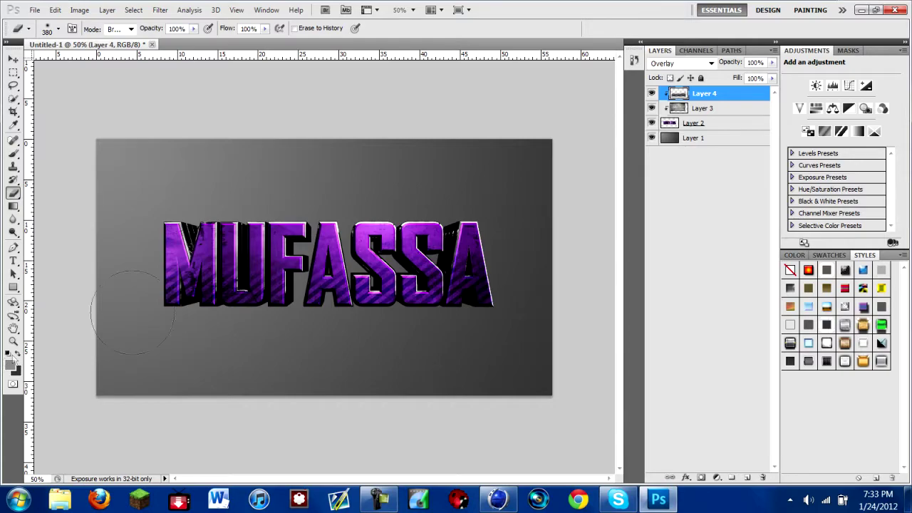
Add Drop Shadow and an Overlay-mode Gradient Overlay with adjusted opacity to Layer 2's MUFASSA text
{"action": "double_click", "coordinate": [730, 128]}
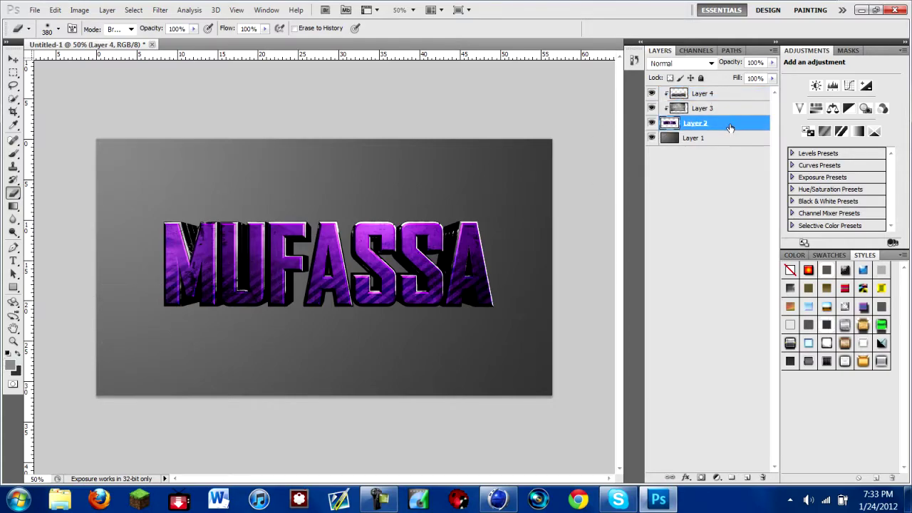
{"action": "left_click", "coordinate": [617, 190]}
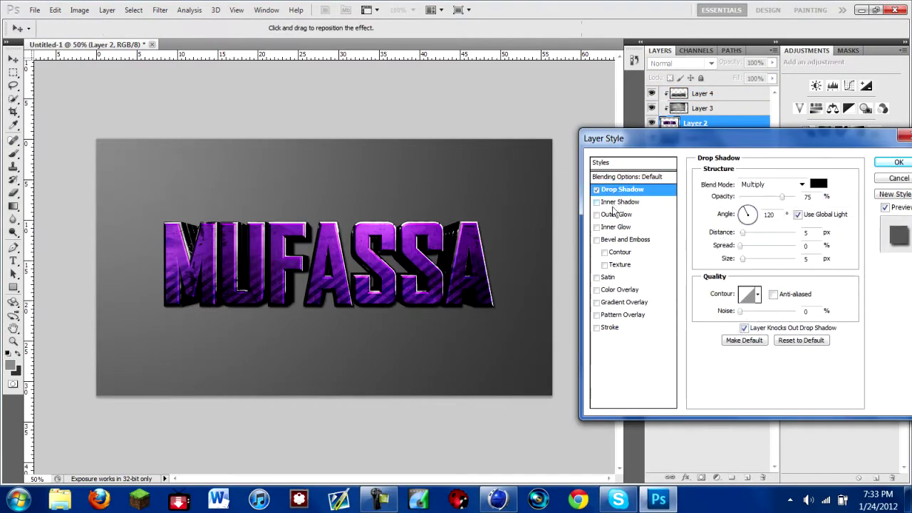
{"action": "left_click", "coordinate": [614, 302]}
{"action": "left_click", "coordinate": [792, 185]}
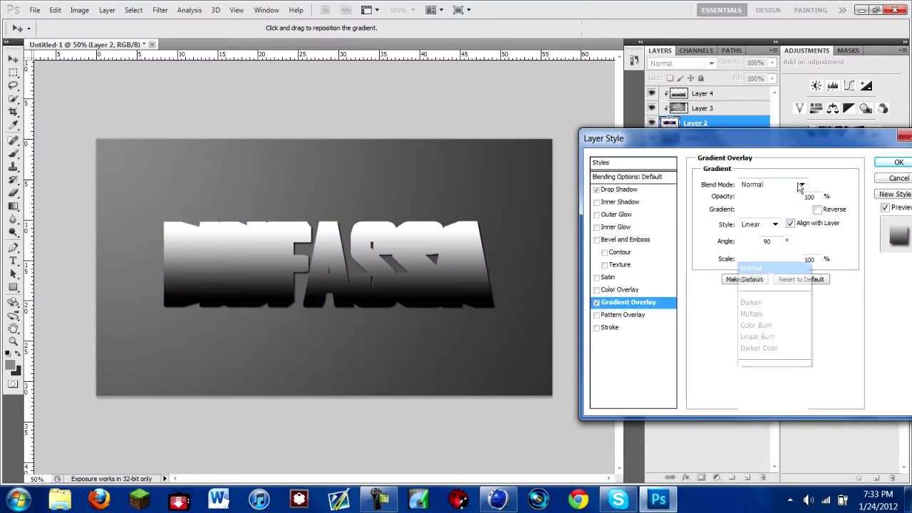
{"action": "left_click", "coordinate": [752, 178]}
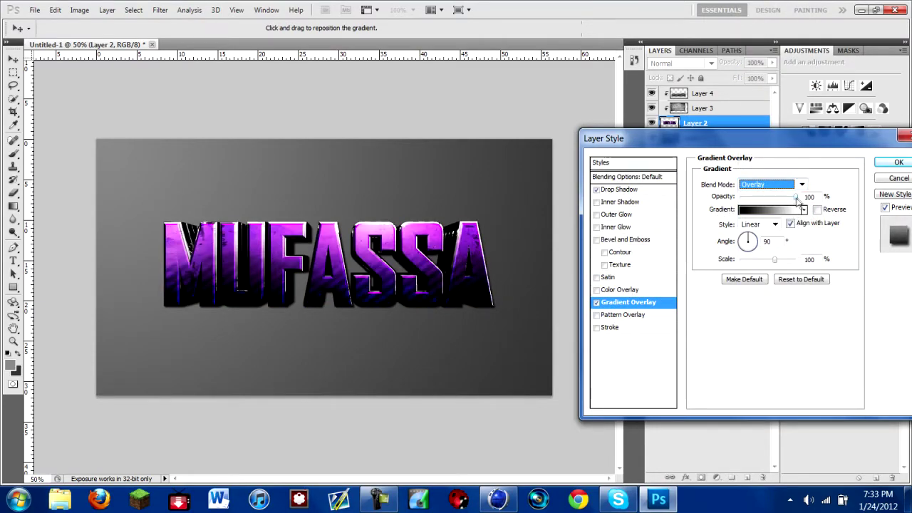
{"action": "left_click", "coordinate": [777, 198]}
{"action": "left_click_drag", "start_coordinate": [777, 198], "coordinate": [787, 200]}
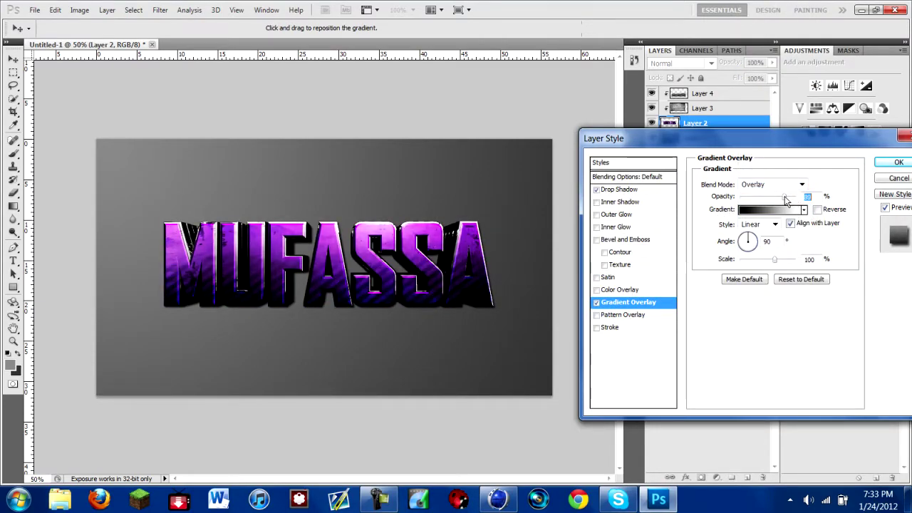
{"action": "left_click", "coordinate": [884, 162]}
{"action": "key", "text": "e"}
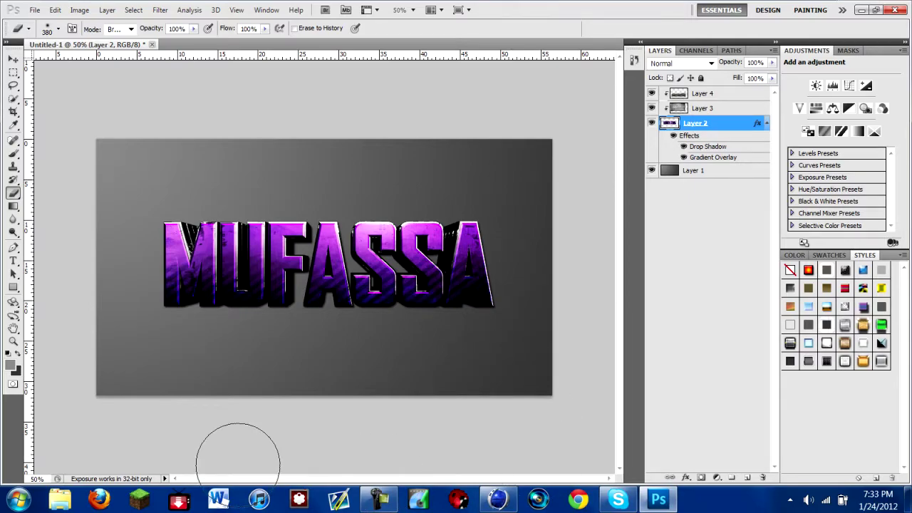
{"action": "left_click", "coordinate": [379, 495]}
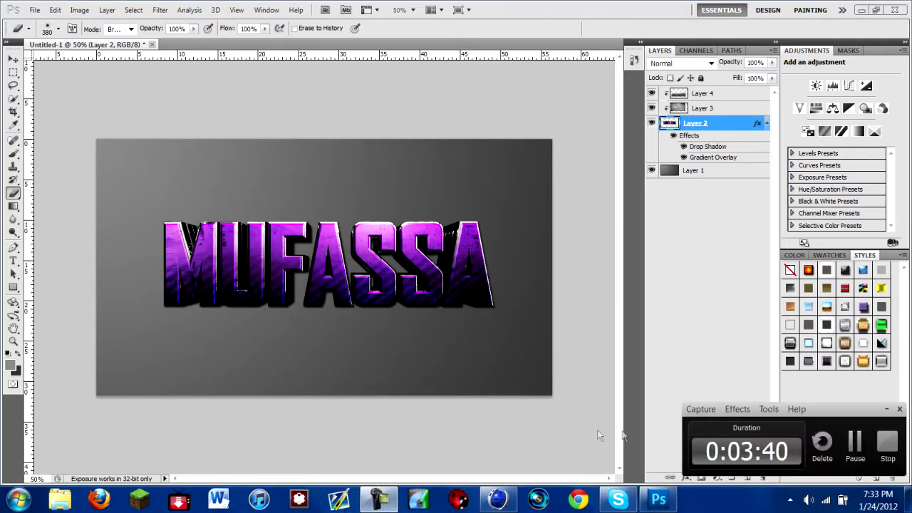